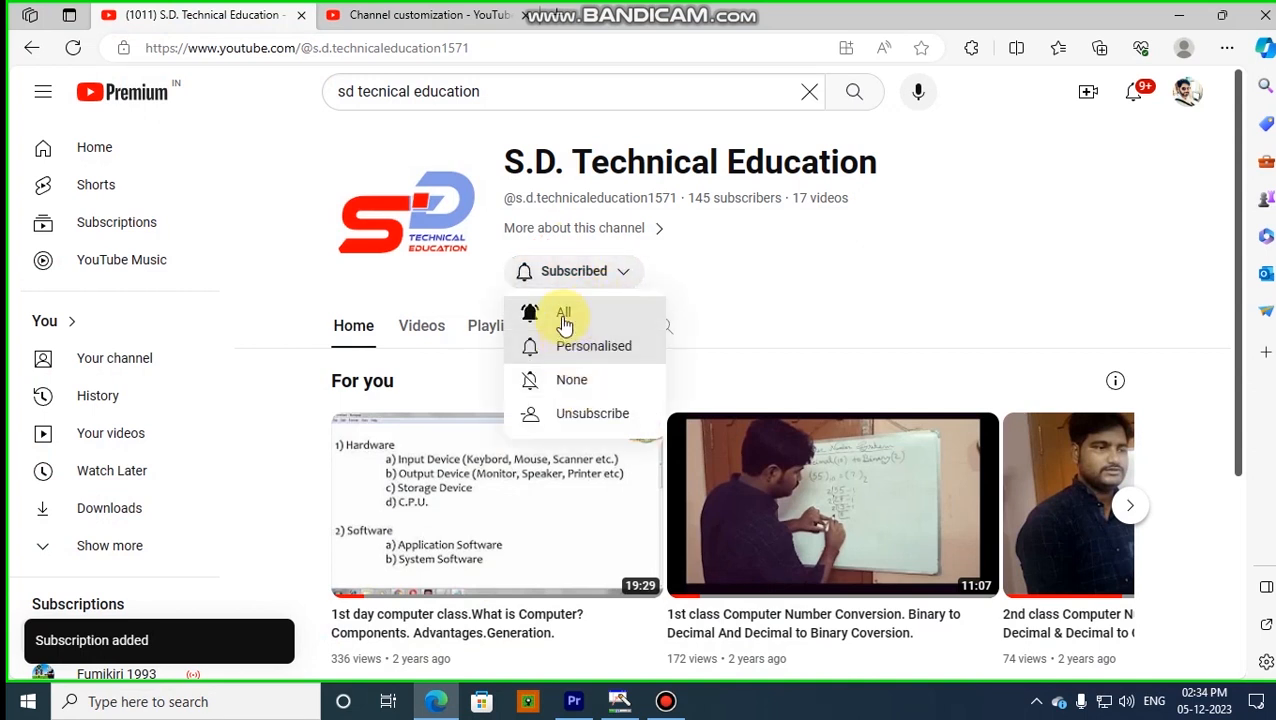
Set the subscription notifications for the S.D. Technical Education channel to All
{"action": "left_click", "coordinate": [564, 316]}
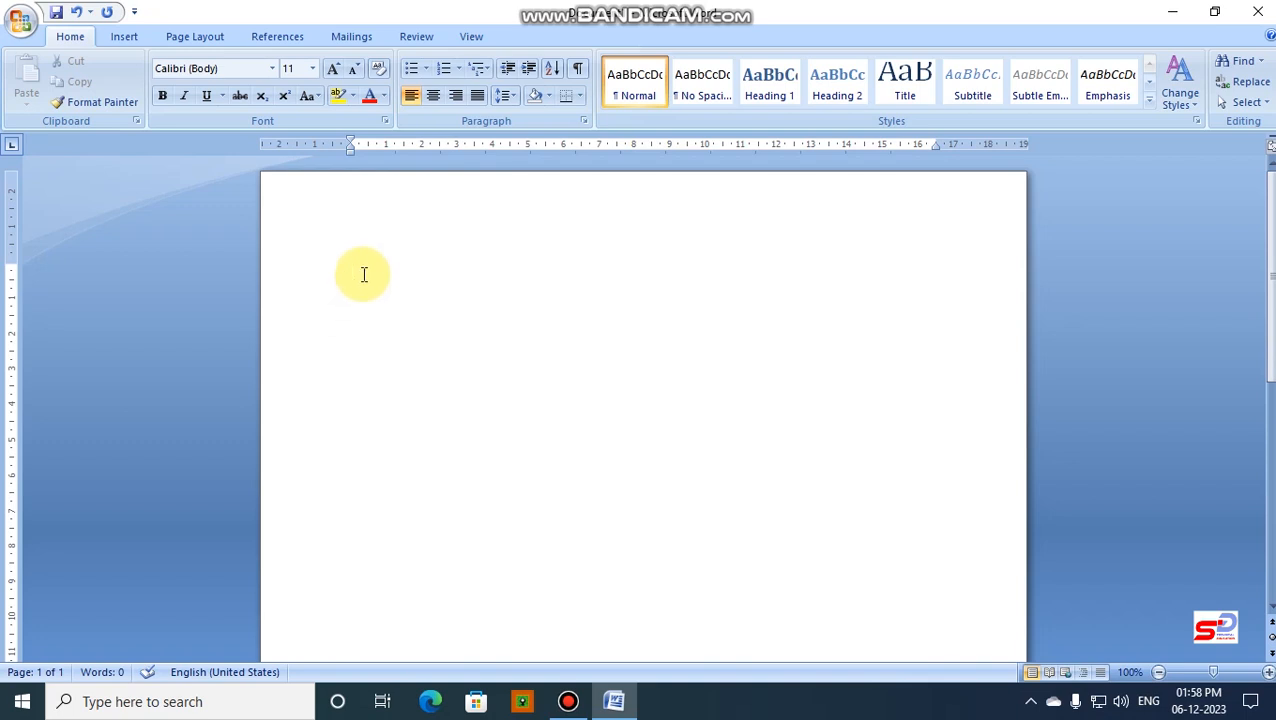
In the blank Word document, start a new WordArt object using the black arched style from the gallery's first row
{"action": "left_click", "coordinate": [117, 37]}
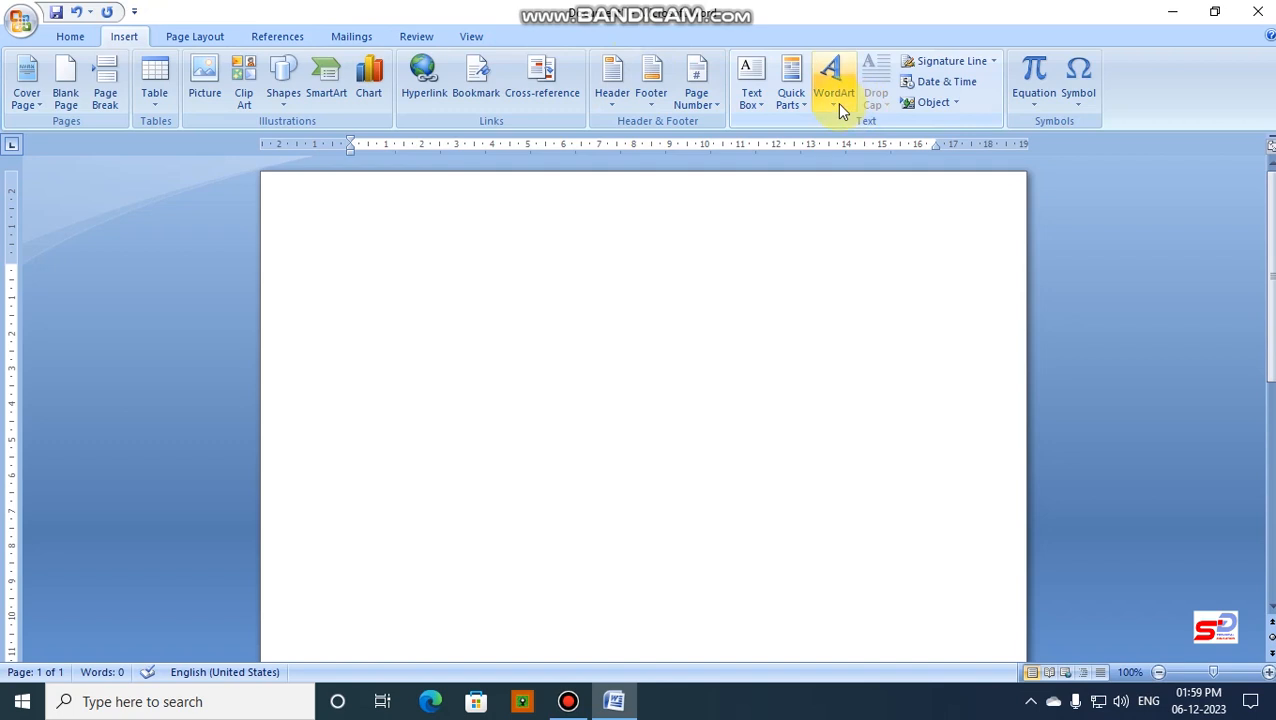
{"action": "left_click", "coordinate": [68, 40]}
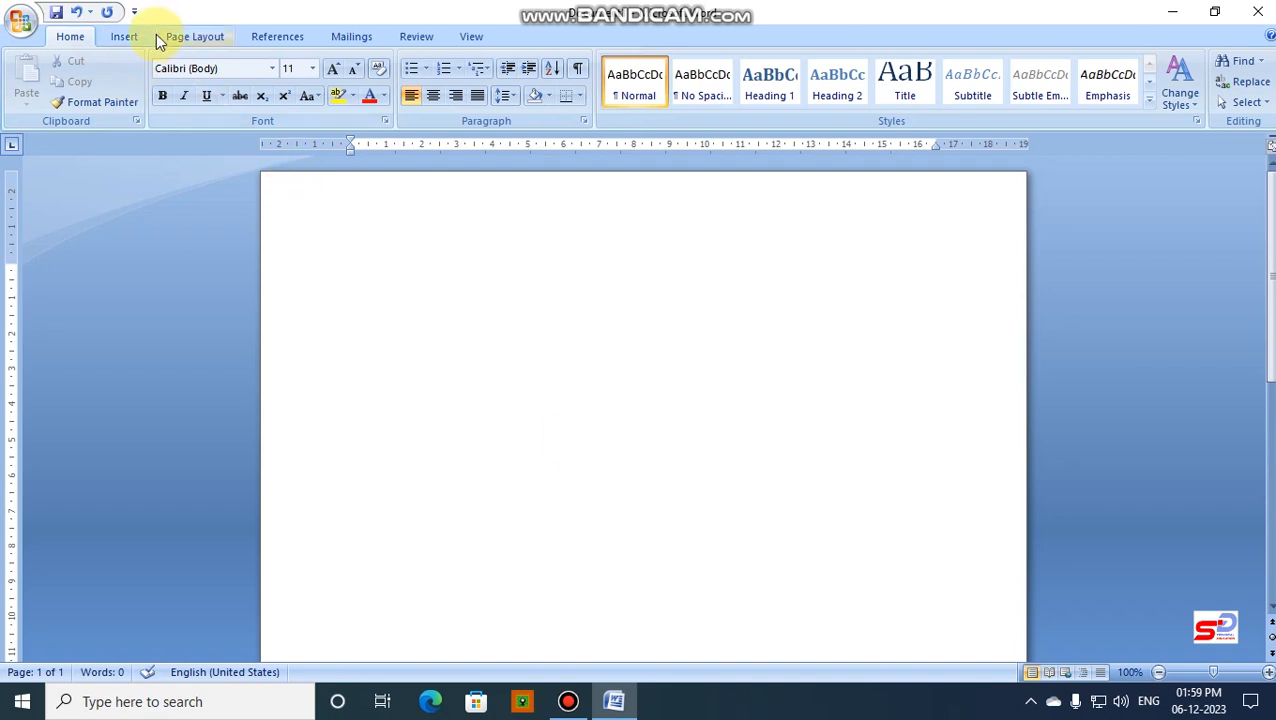
{"action": "left_click", "coordinate": [124, 37]}
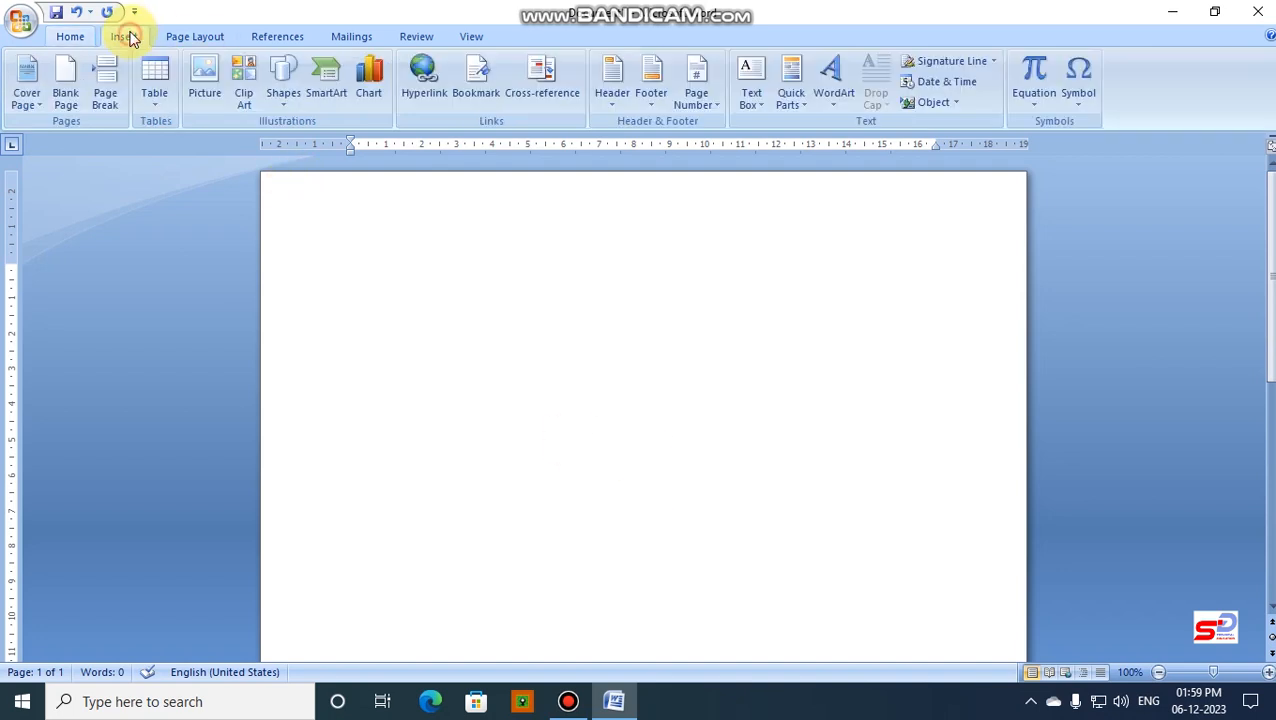
{"action": "left_click", "coordinate": [836, 104]}
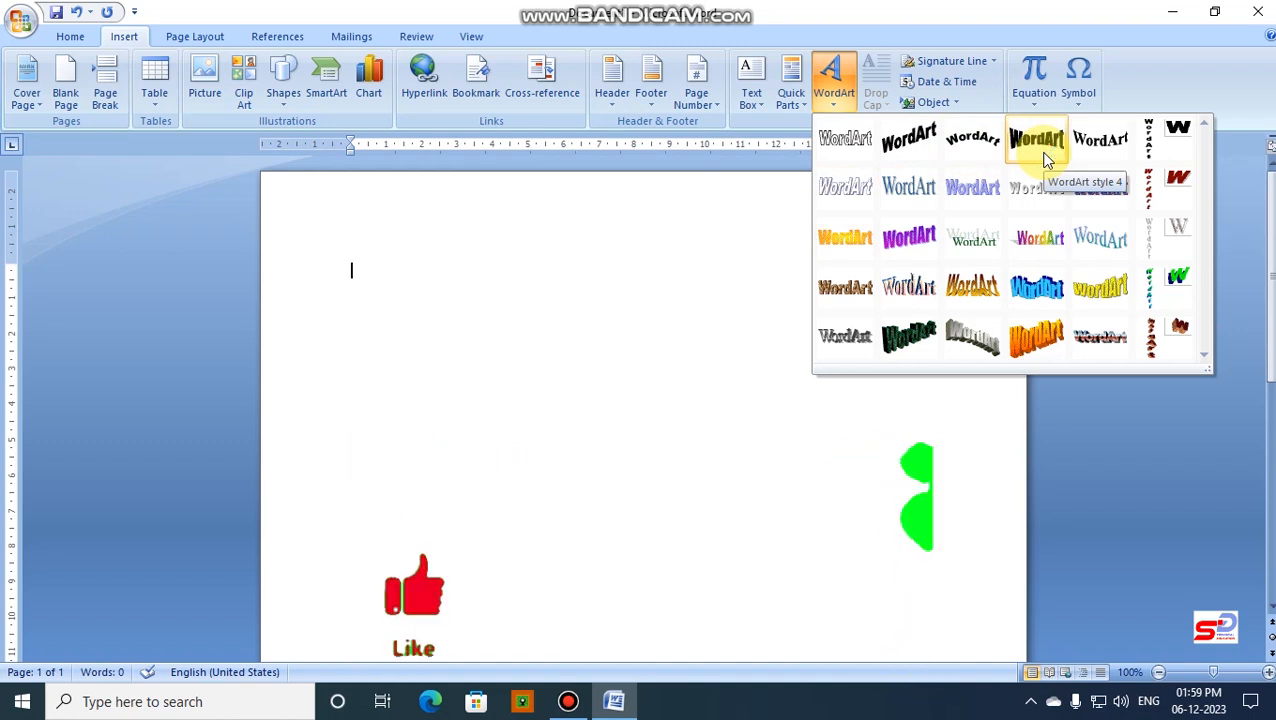
{"action": "left_click", "coordinate": [972, 145]}
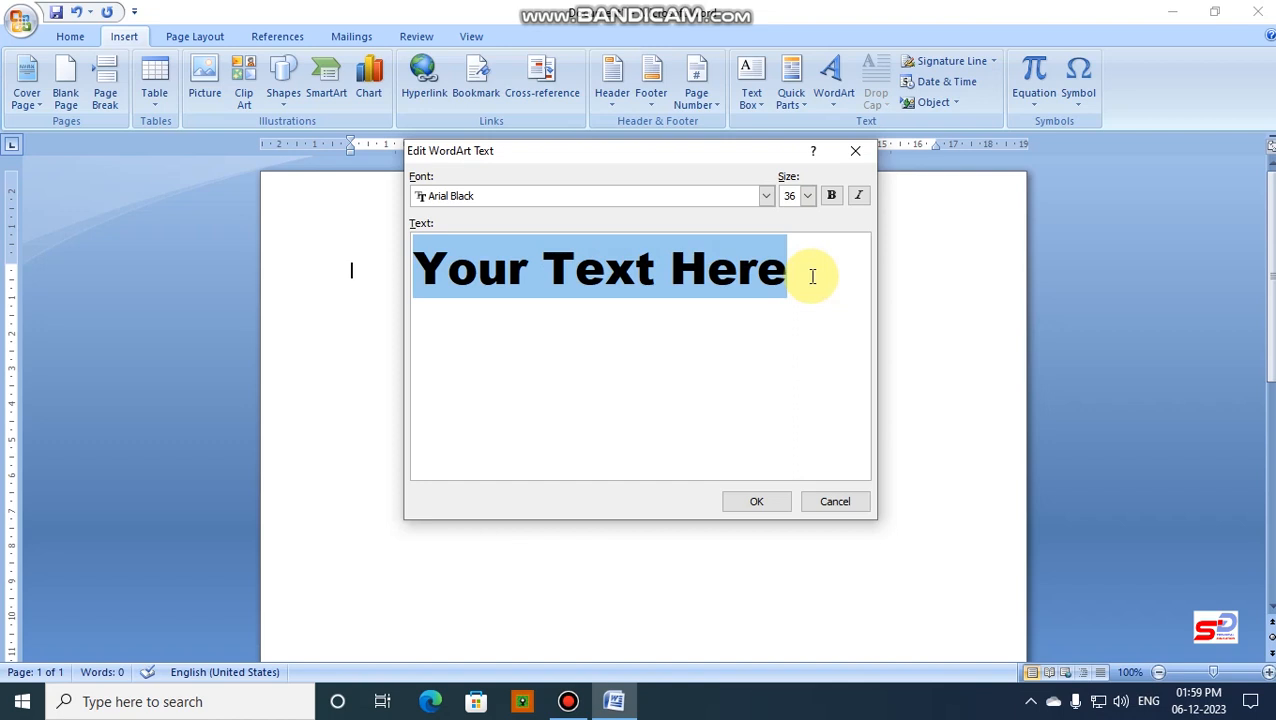
Replace the placeholder with "Egra Vidyasagar National Youth Computer." and insert the WordArt into the document
{"action": "key", "text": "BackSpace"}
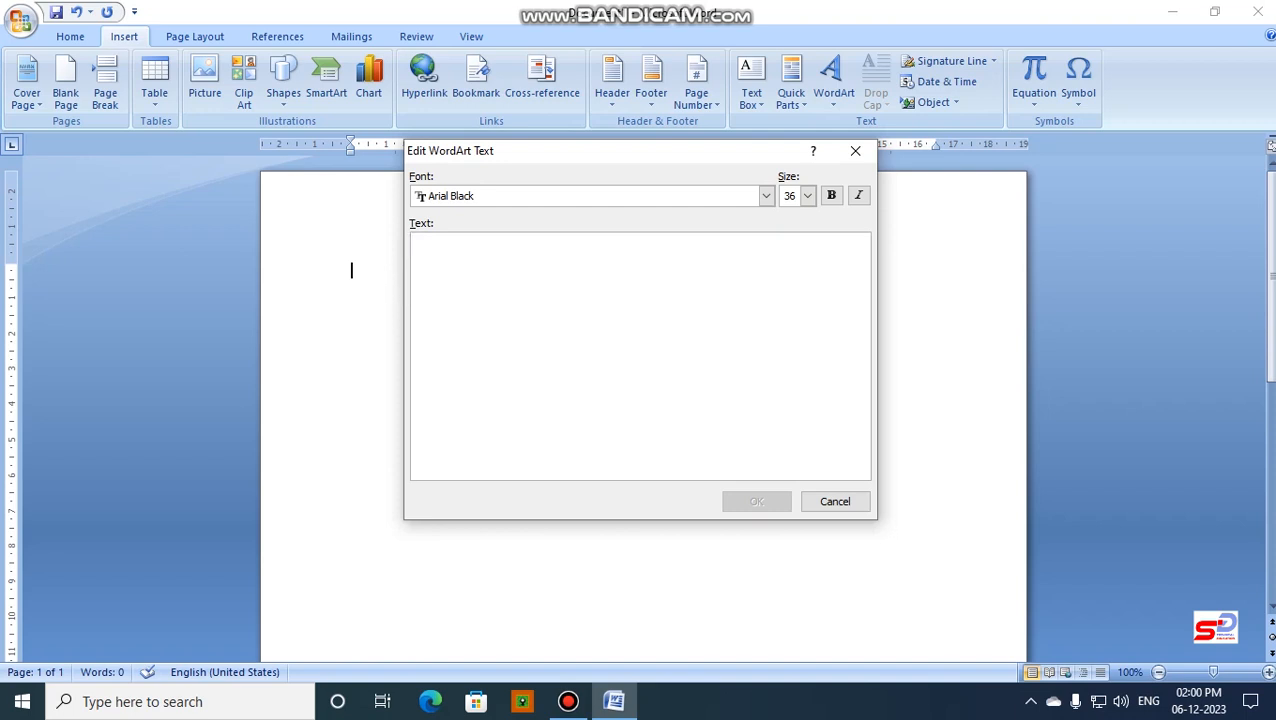
{"action": "type", "text": "Egra"}
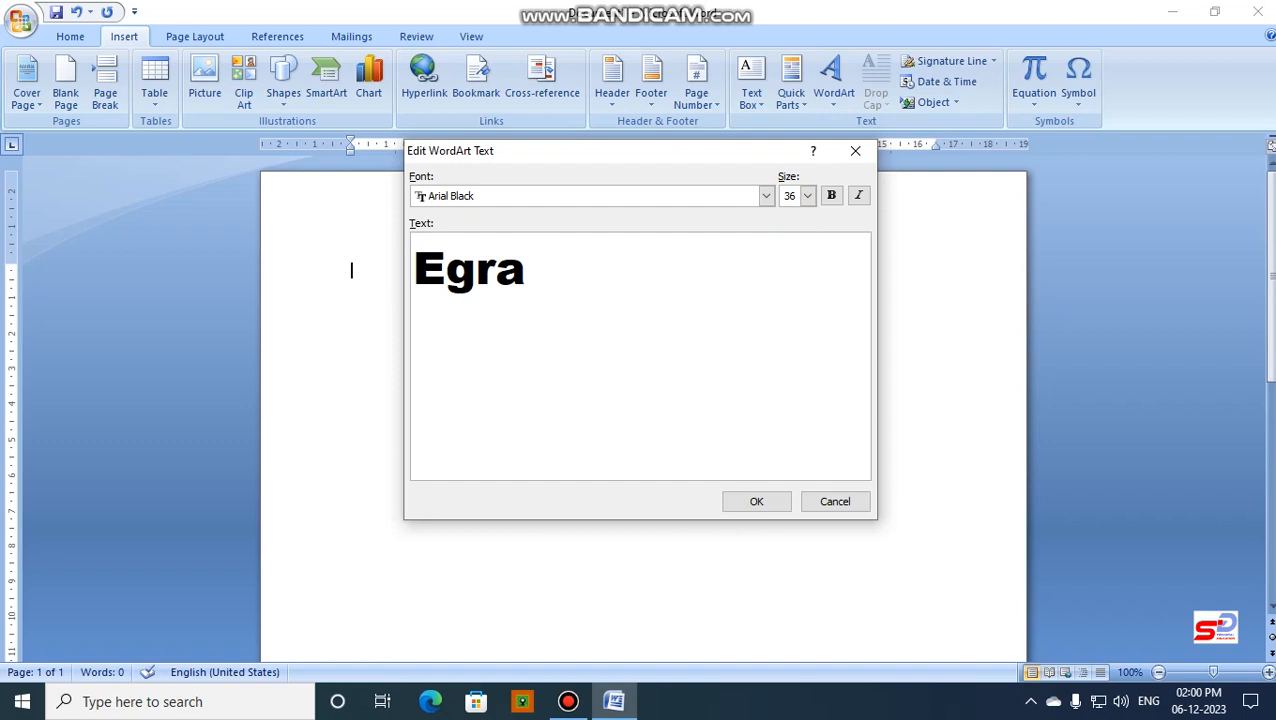
{"action": "type", "text": " Vid"}
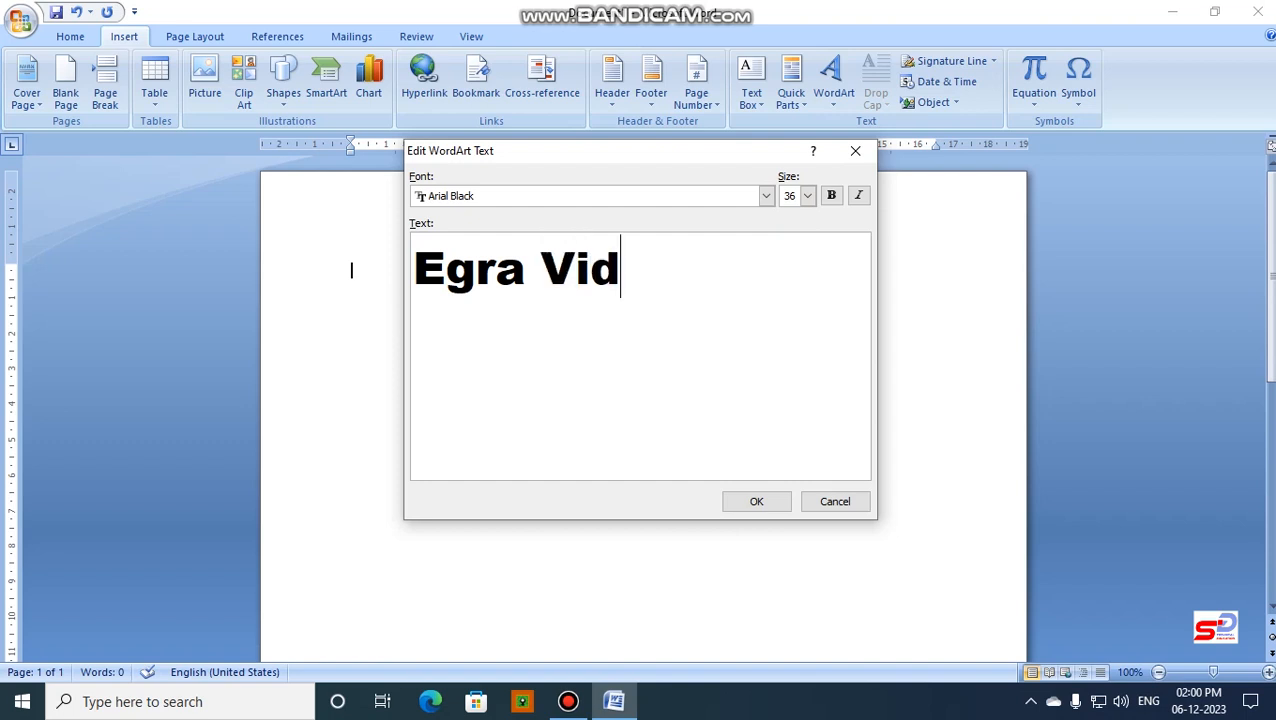
{"action": "type", "text": "yasagar"}
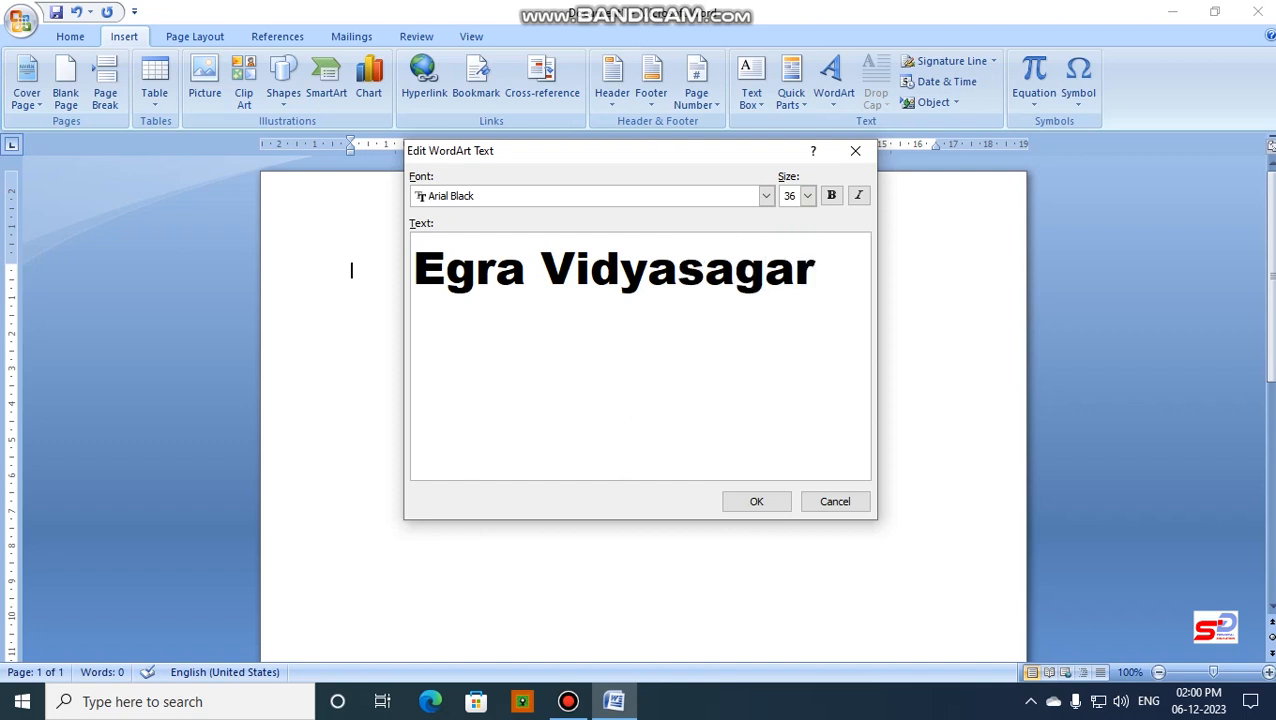
{"action": "type", "text": " N"}
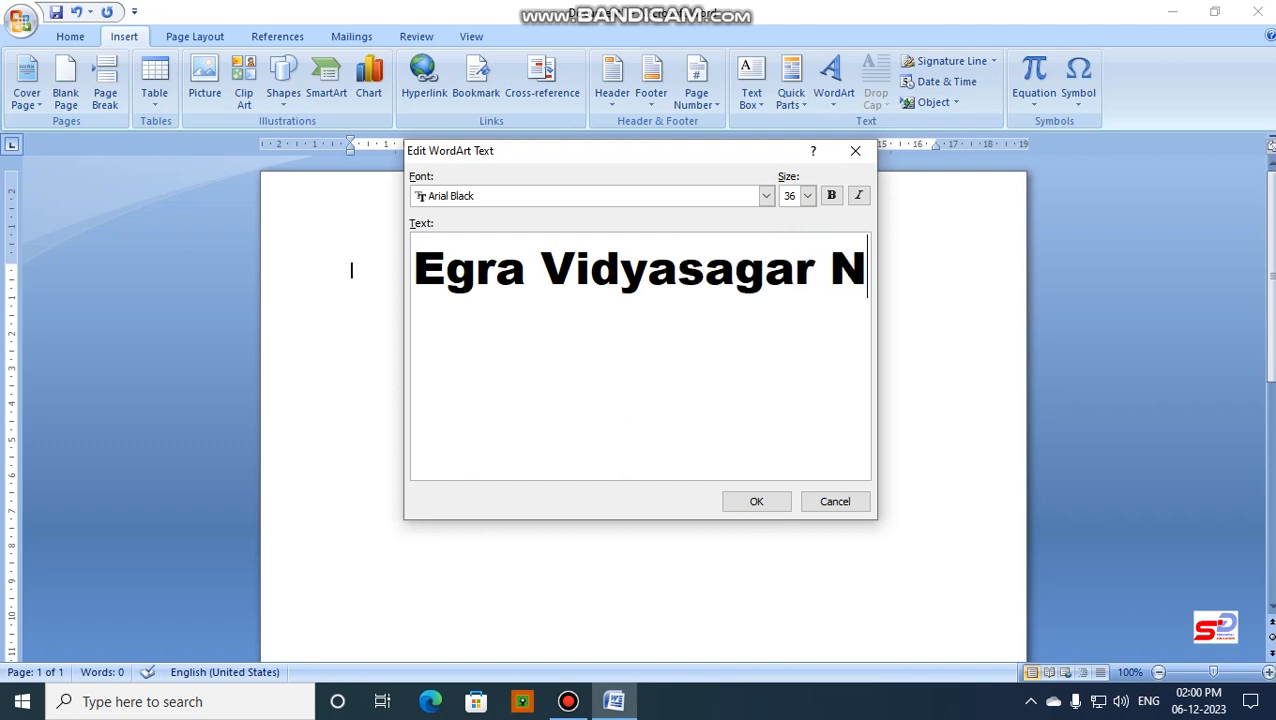
{"action": "type", "text": "ation"}
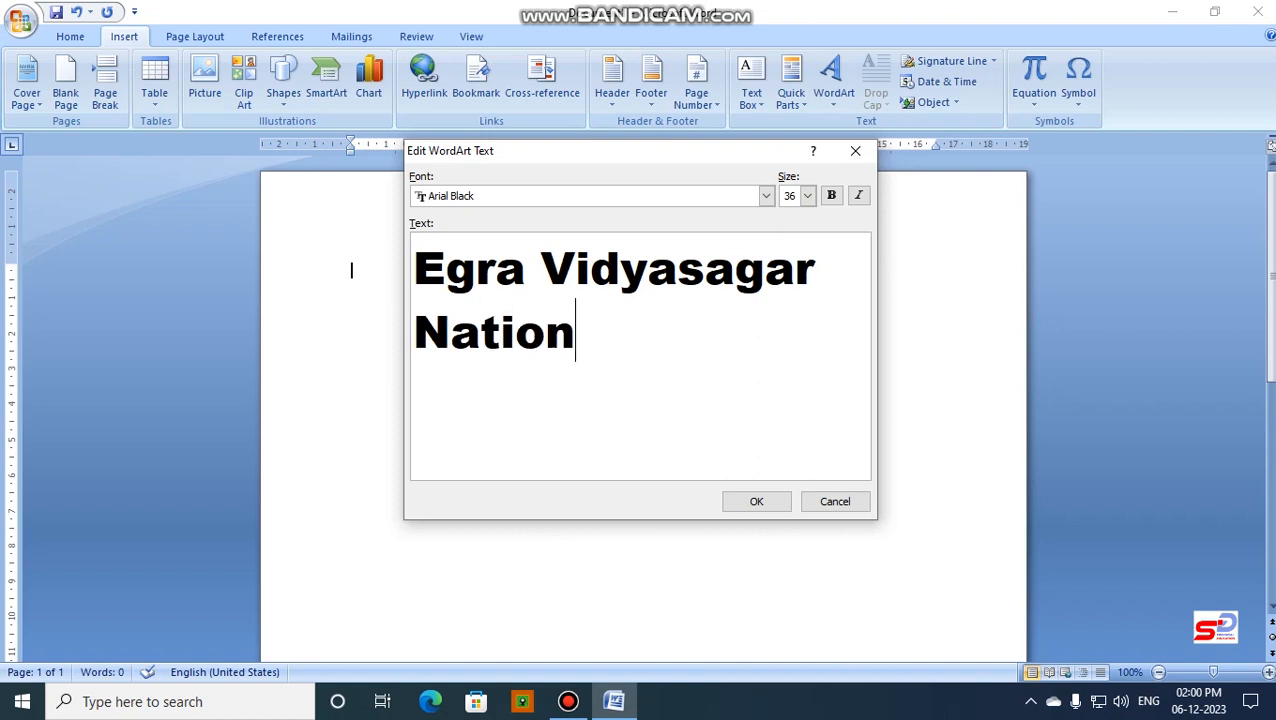
{"action": "type", "text": "al"}
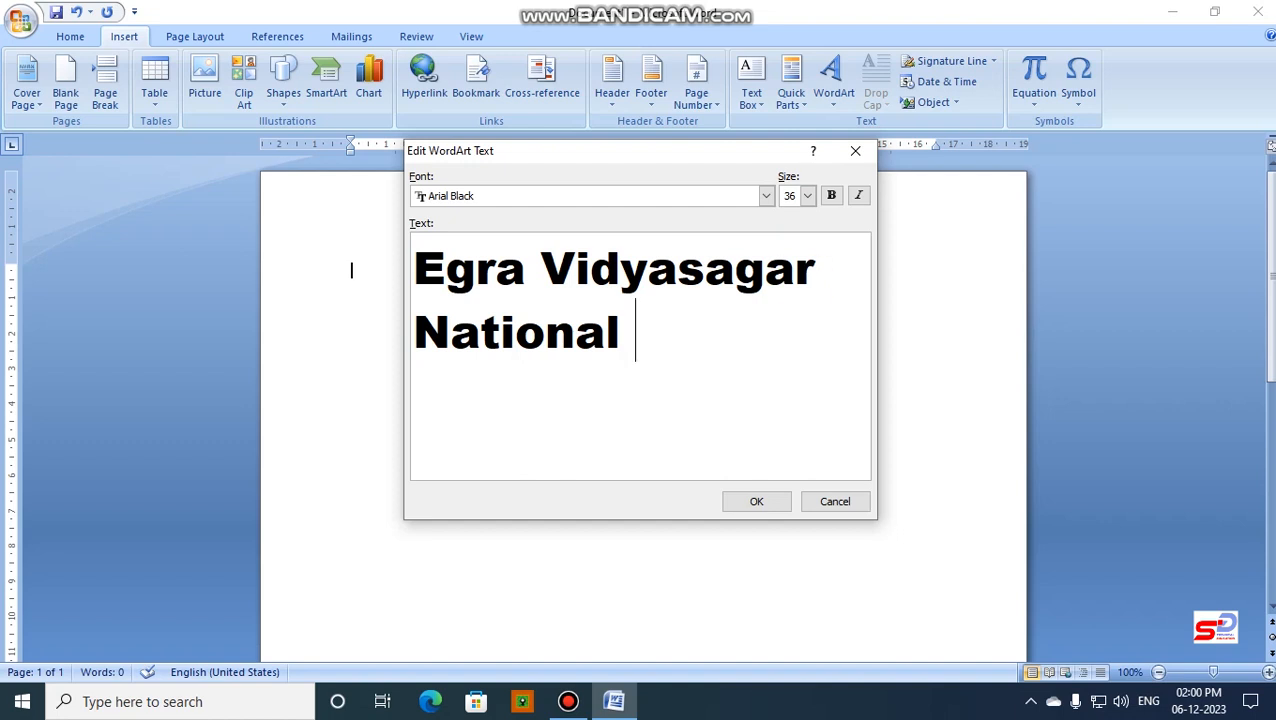
{"action": "type", "text": " You"}
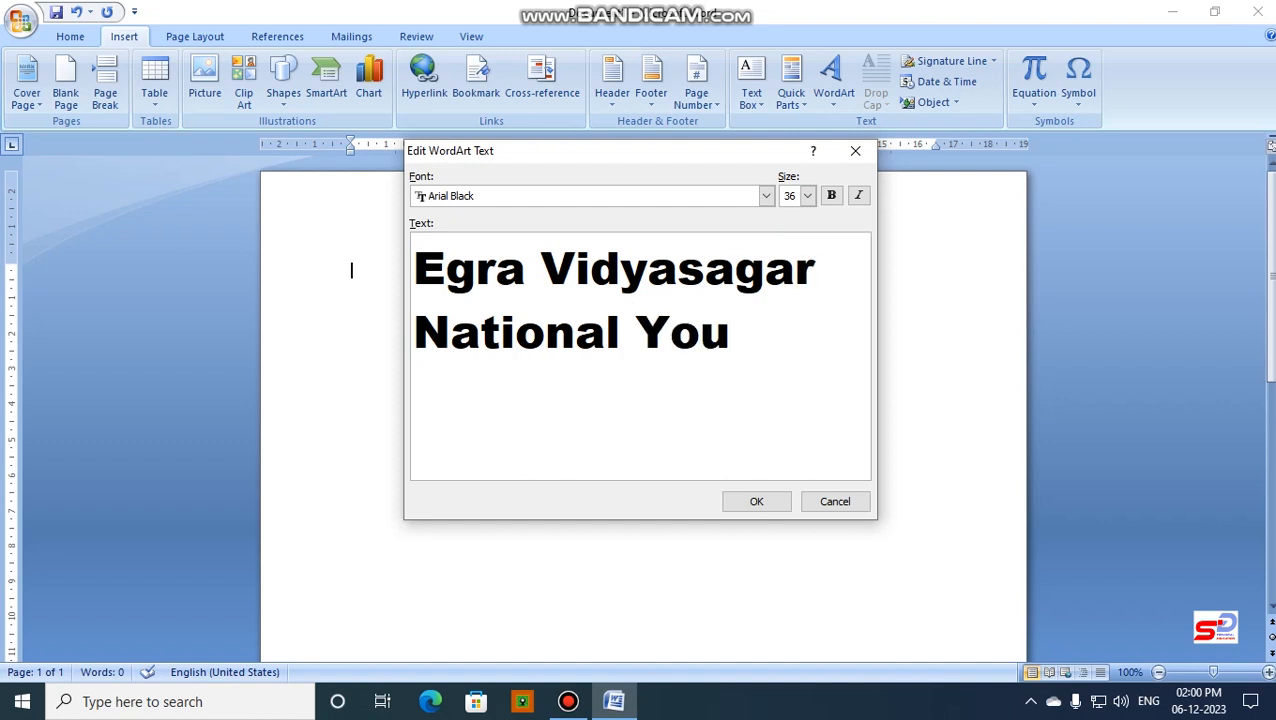
{"action": "type", "text": "th"}
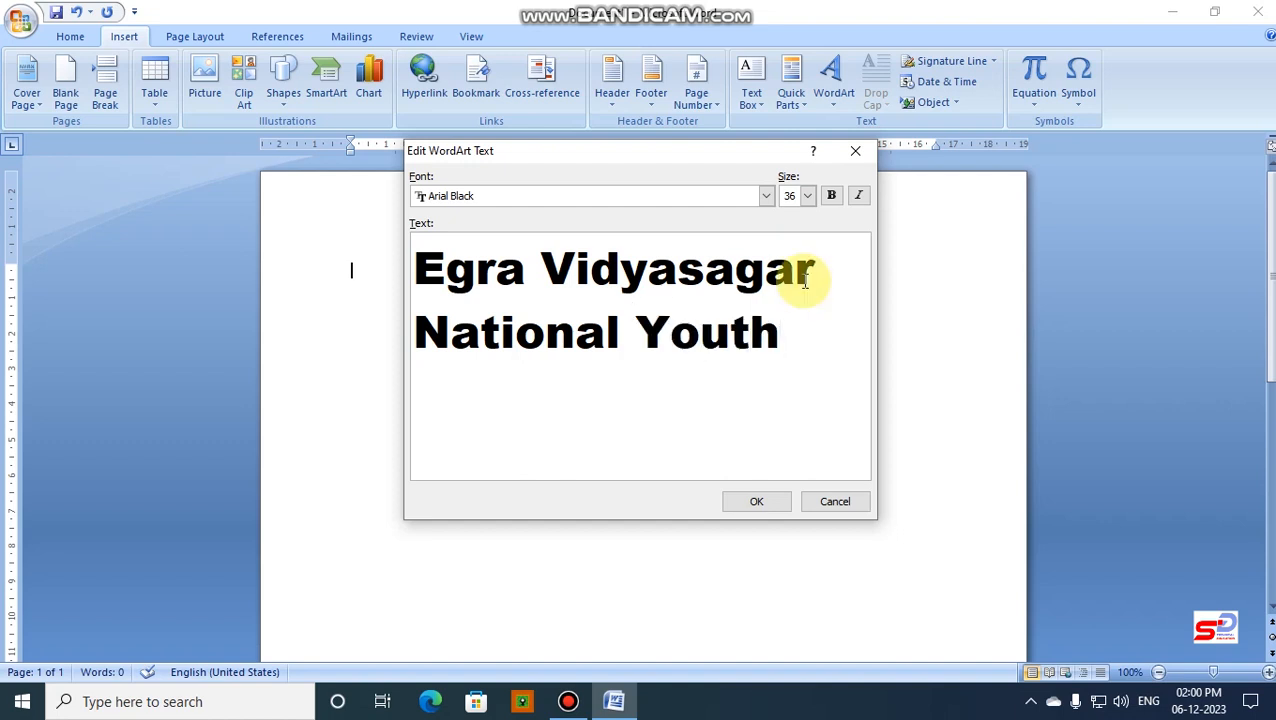
{"action": "type", "text": " Coi"}
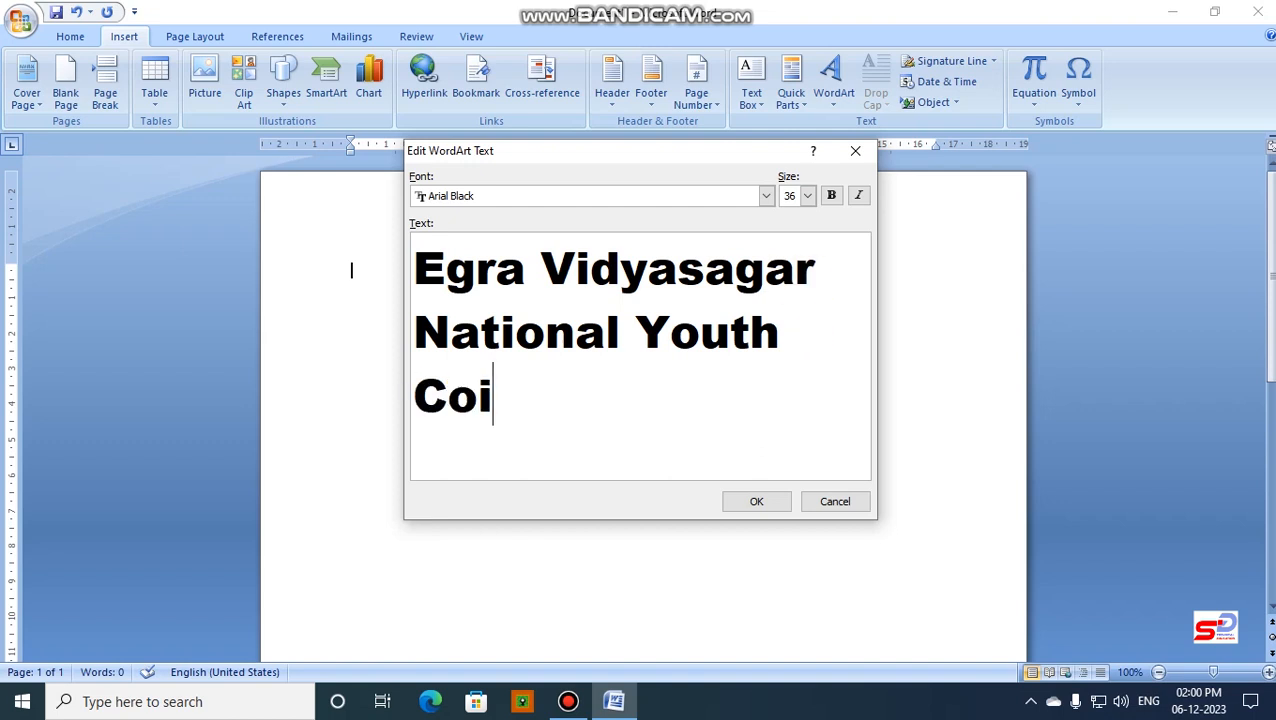
{"action": "key", "text": "BackSpace"}
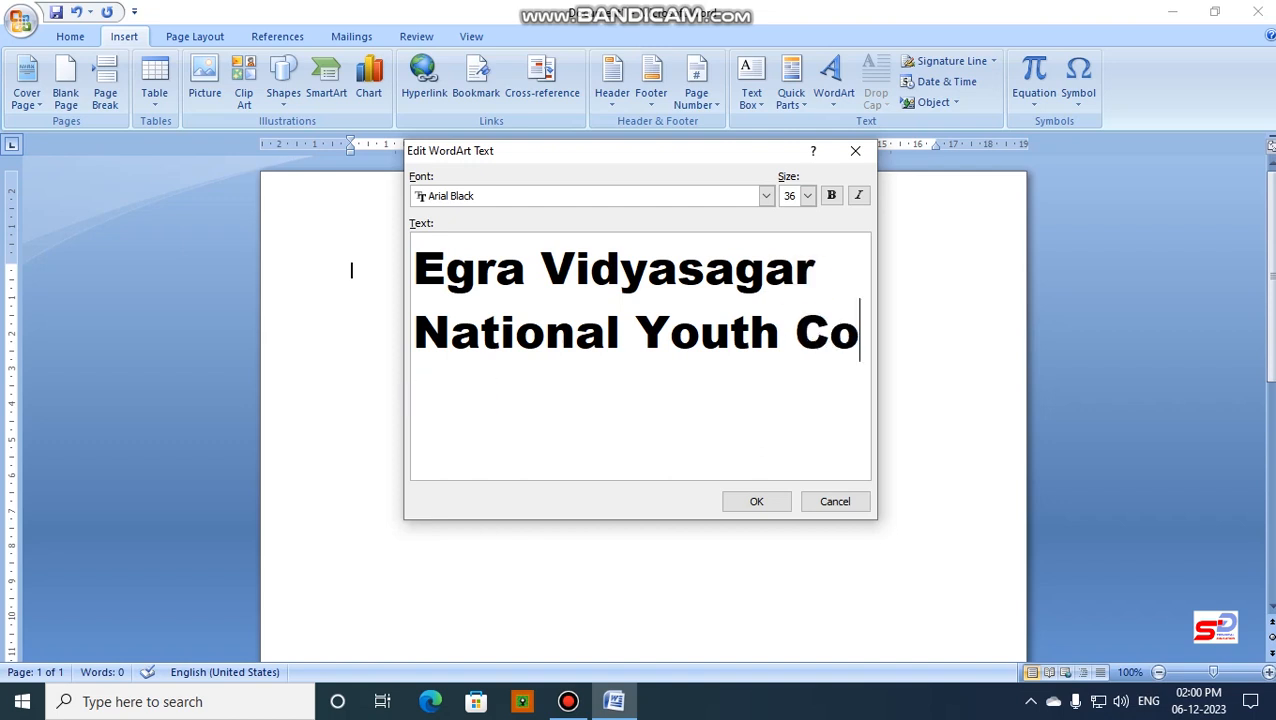
{"action": "type", "text": "mpu"}
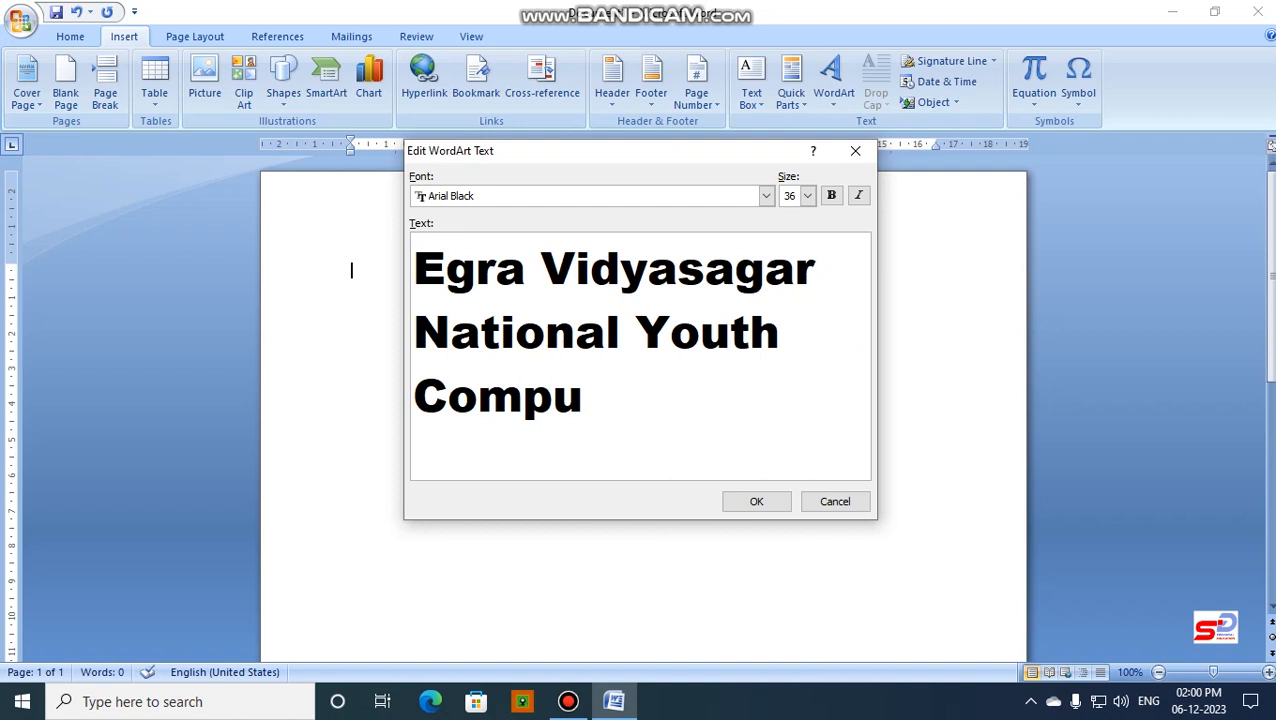
{"action": "type", "text": "ter."}
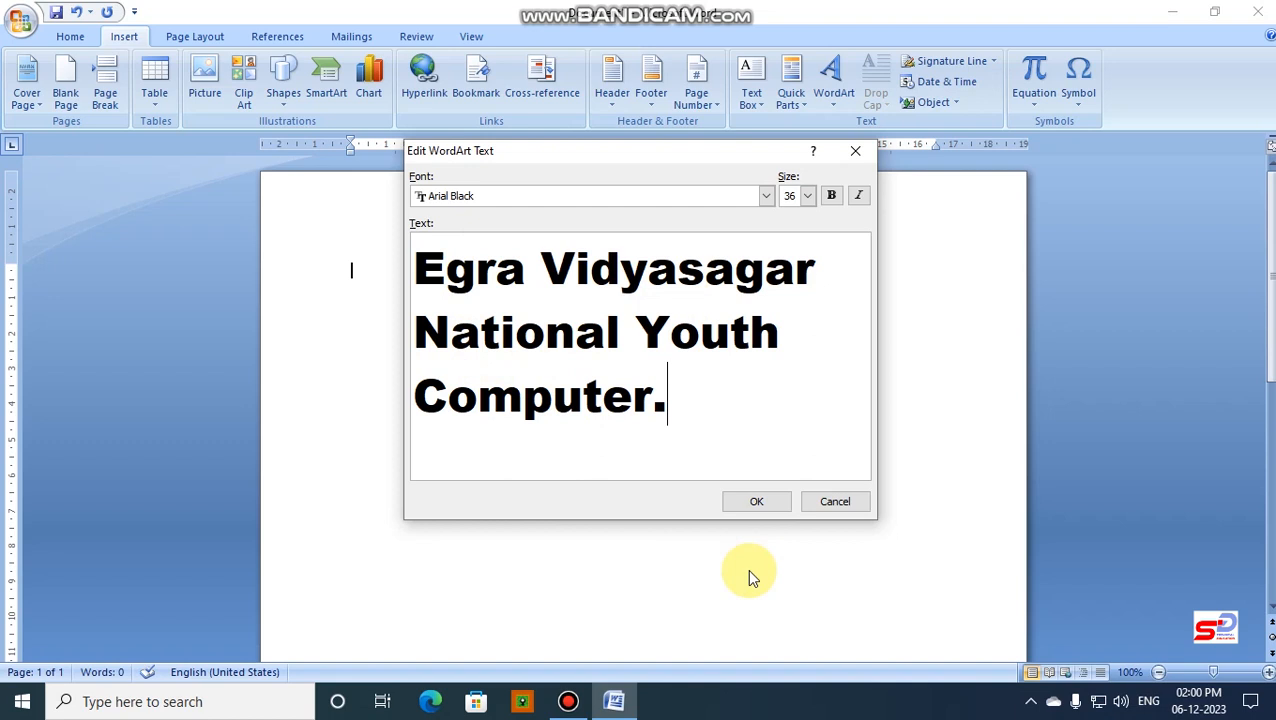
{"action": "left_click", "coordinate": [757, 504]}
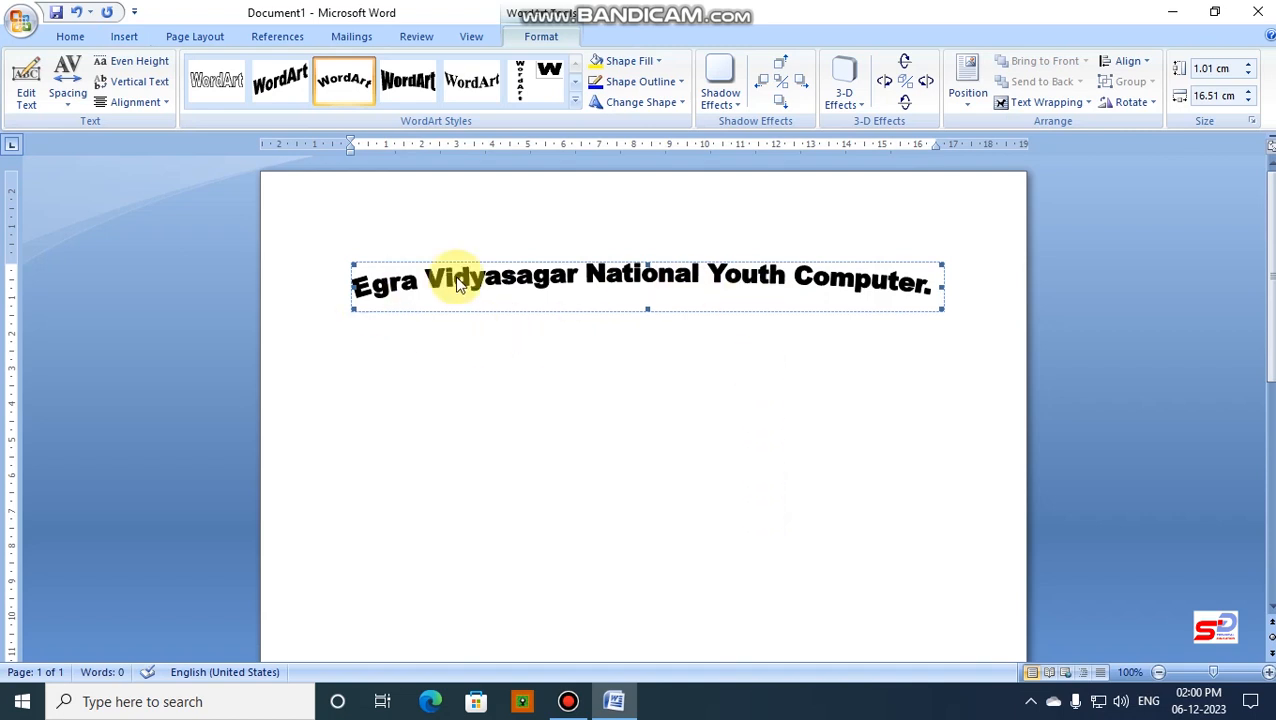
Try to move the inline WordArt heading freely on the page
{"action": "mouse_move", "coordinate": [664, 293]}
{"action": "left_mouse_down"}
{"action": "mouse_move", "coordinate": [652, 362]}
{"action": "mouse_move", "coordinate": [654, 268]}
{"action": "mouse_move", "coordinate": [678, 240]}
{"action": "mouse_move", "coordinate": [680, 284]}
{"action": "left_mouse_up"}
{"action": "left_click", "coordinate": [658, 275]}
{"action": "left_click", "coordinate": [666, 285]}
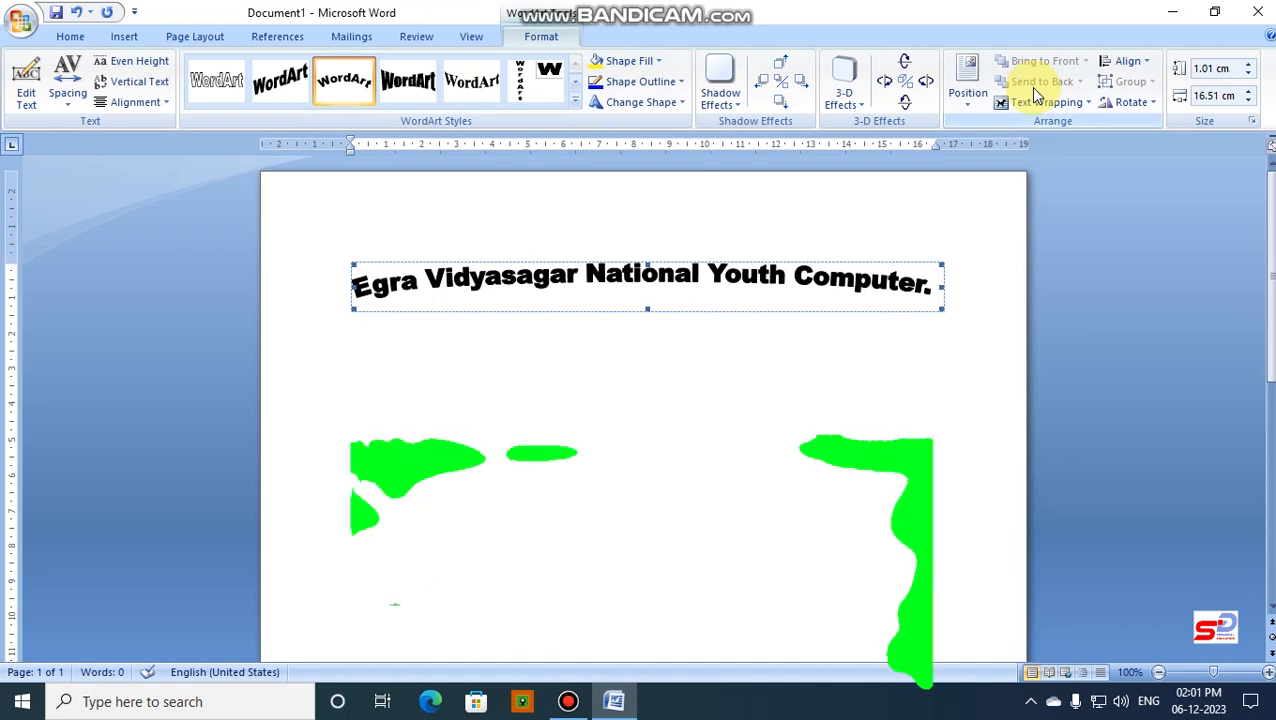
{"action": "left_click", "coordinate": [124, 38]}
{"action": "left_click", "coordinate": [540, 37]}
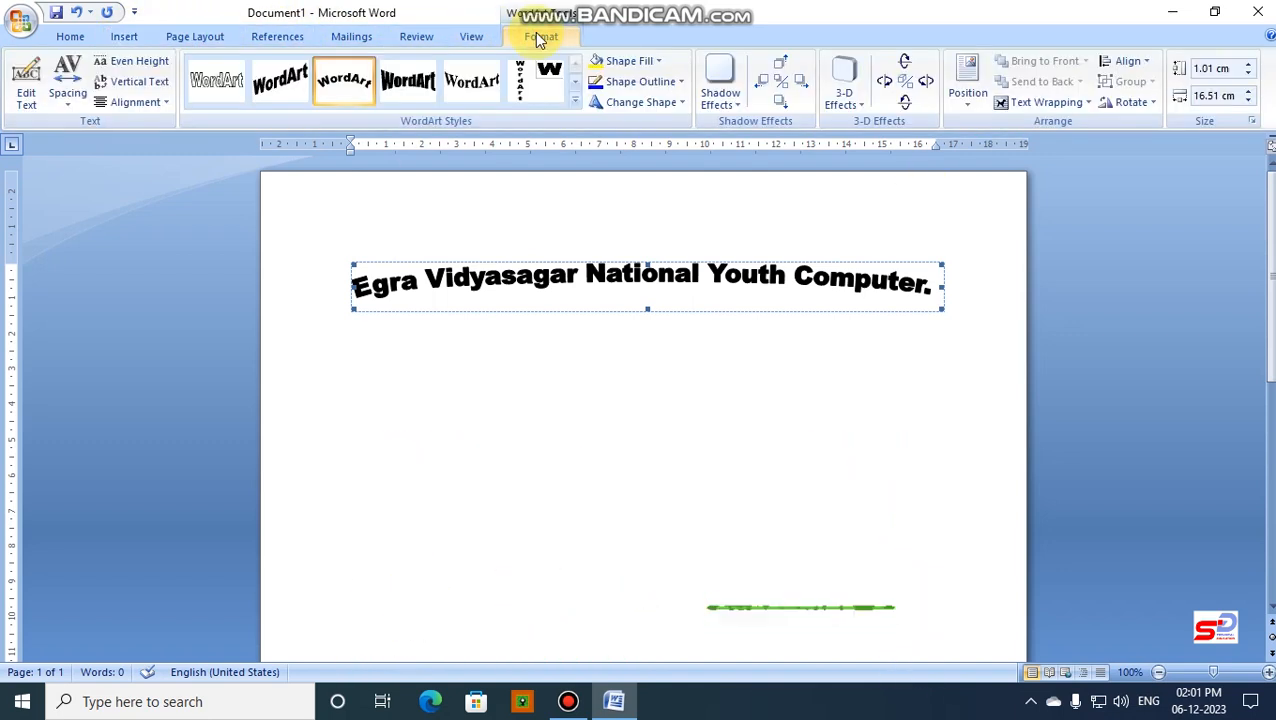
{"action": "left_click", "coordinate": [126, 38]}
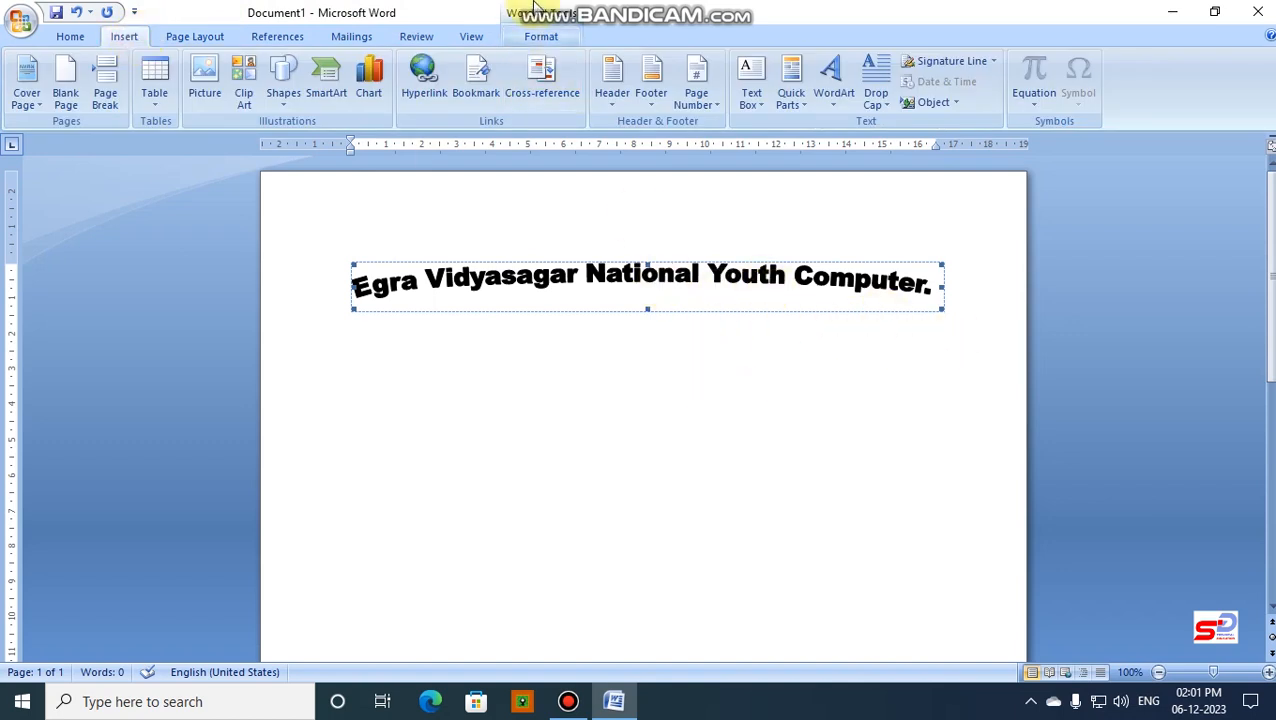
{"action": "left_click", "coordinate": [620, 445]}
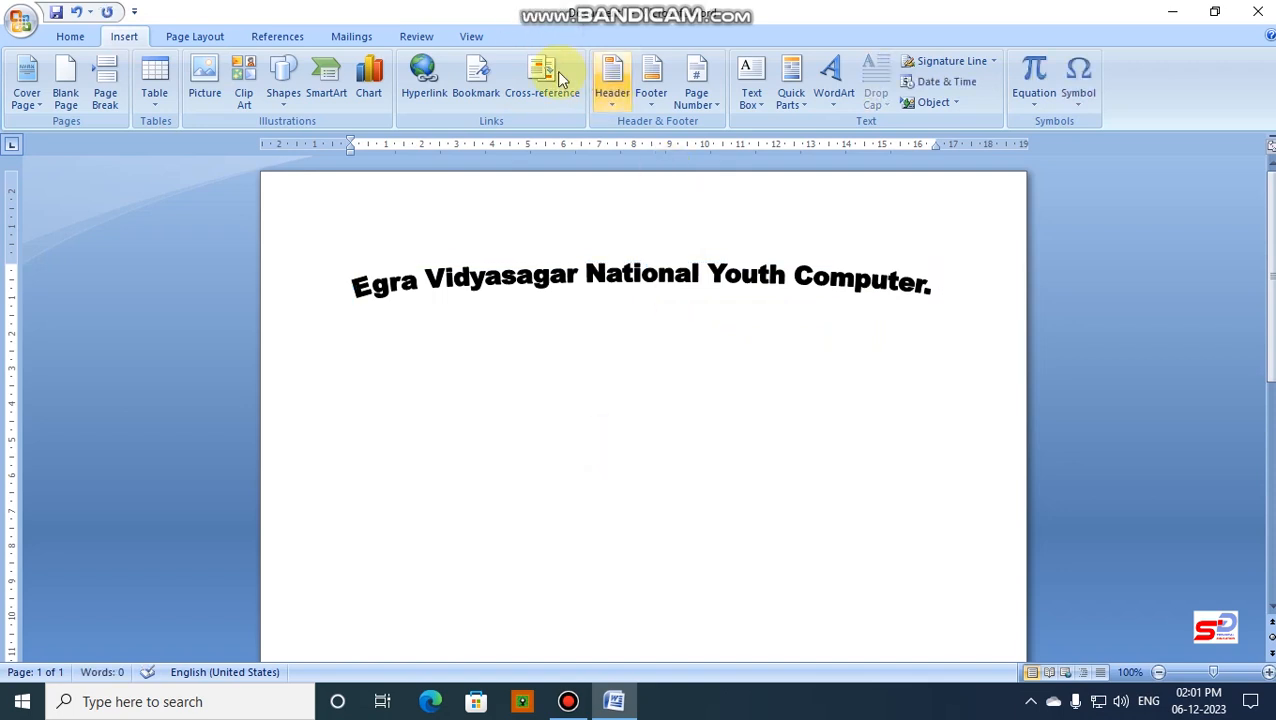
Set the WordArt heading's text wrapping to In Front of Text and move it slightly higher on the page
{"action": "left_click", "coordinate": [672, 276]}
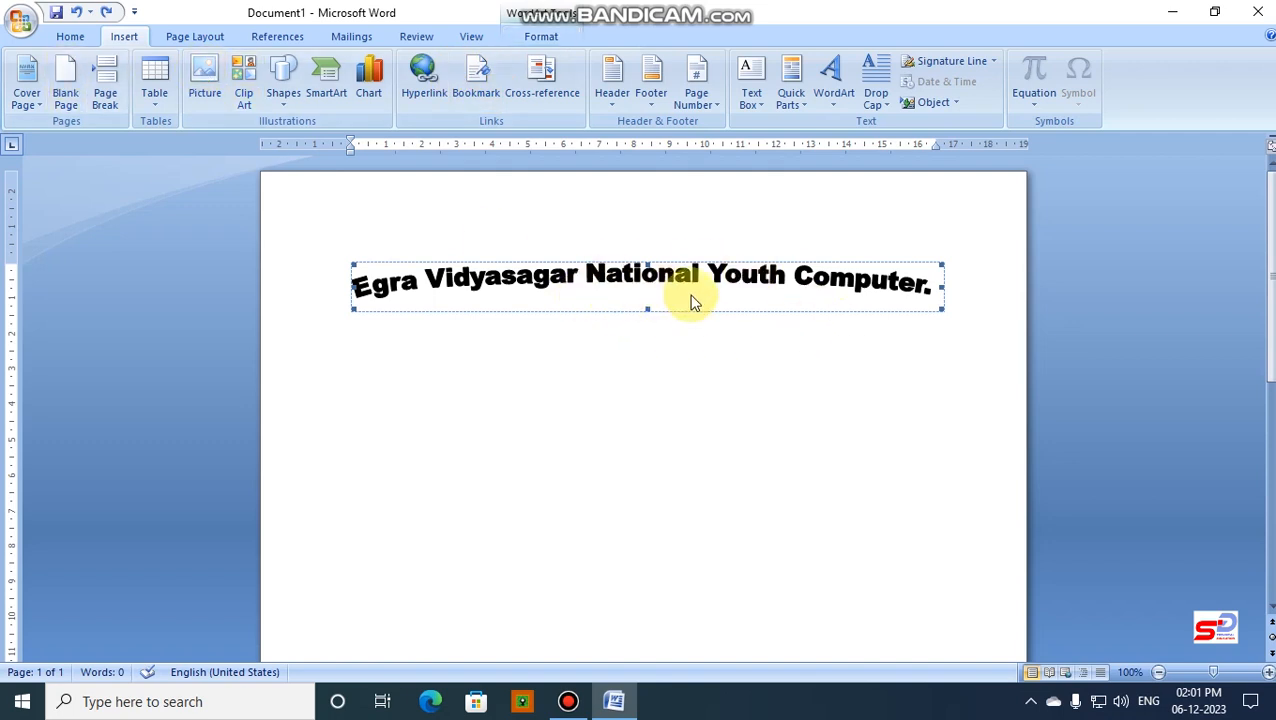
{"action": "left_click", "coordinate": [541, 37]}
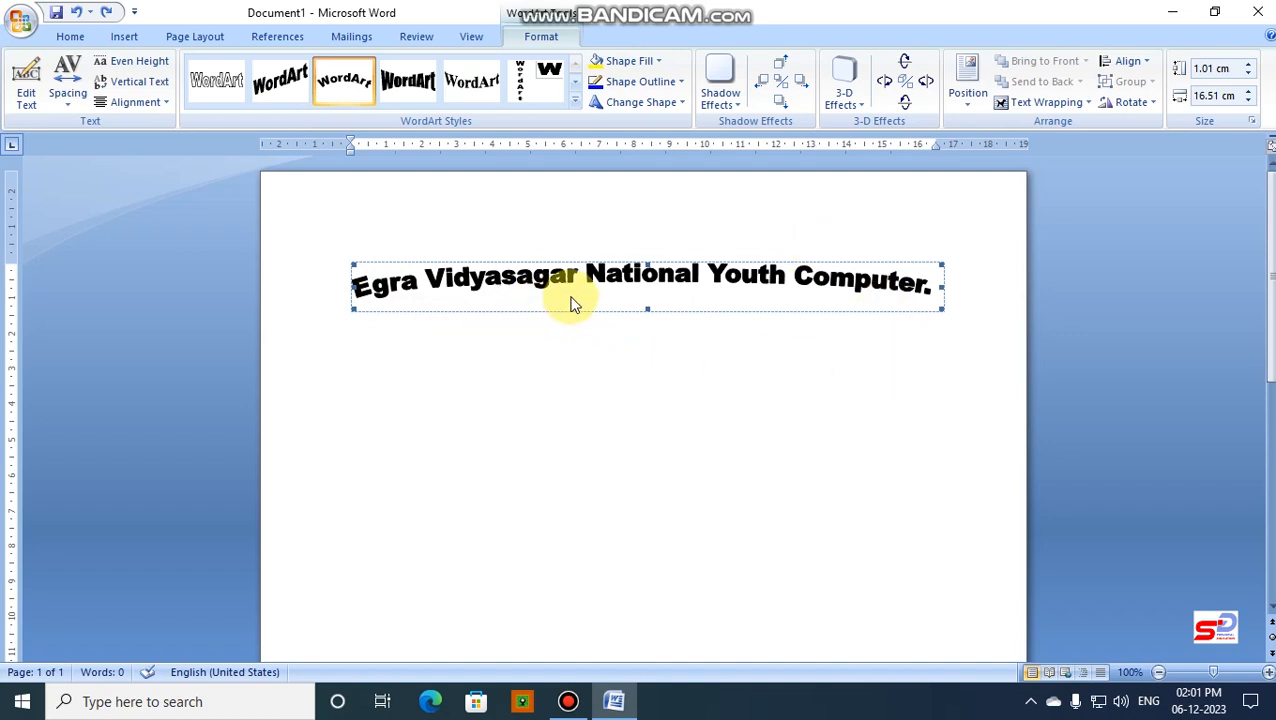
{"action": "left_click", "coordinate": [1080, 104]}
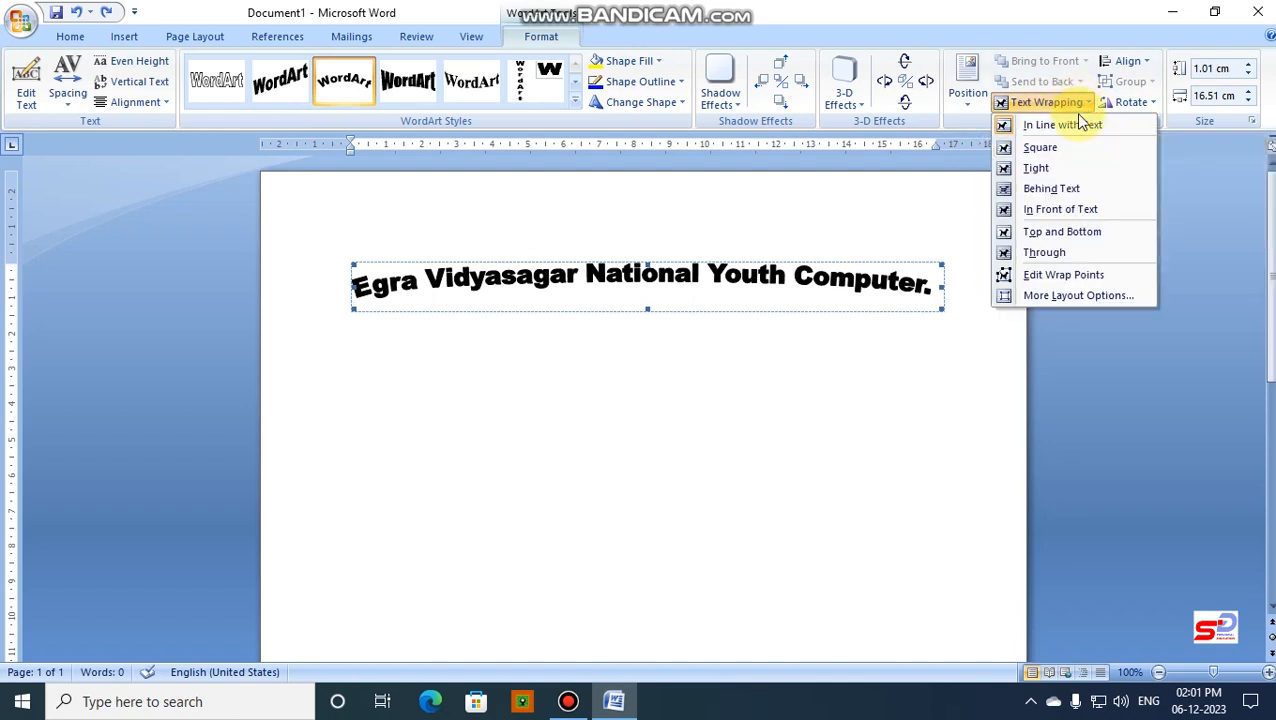
{"action": "left_click", "coordinate": [1053, 213]}
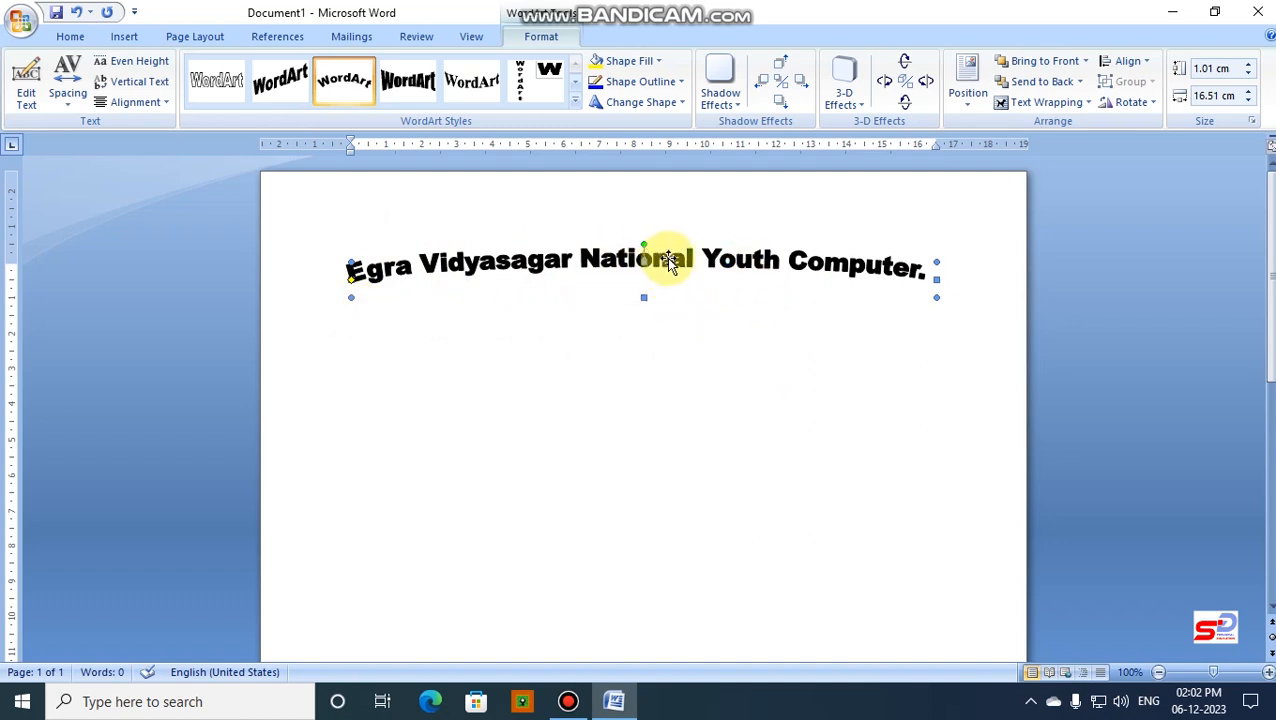
{"action": "mouse_move", "coordinate": [669, 261]}
{"action": "left_mouse_down"}
{"action": "mouse_move", "coordinate": [647, 447]}
{"action": "mouse_move", "coordinate": [675, 336]}
{"action": "mouse_move", "coordinate": [655, 370]}
{"action": "mouse_move", "coordinate": [689, 285]}
{"action": "mouse_move", "coordinate": [669, 255]}
{"action": "left_mouse_up"}
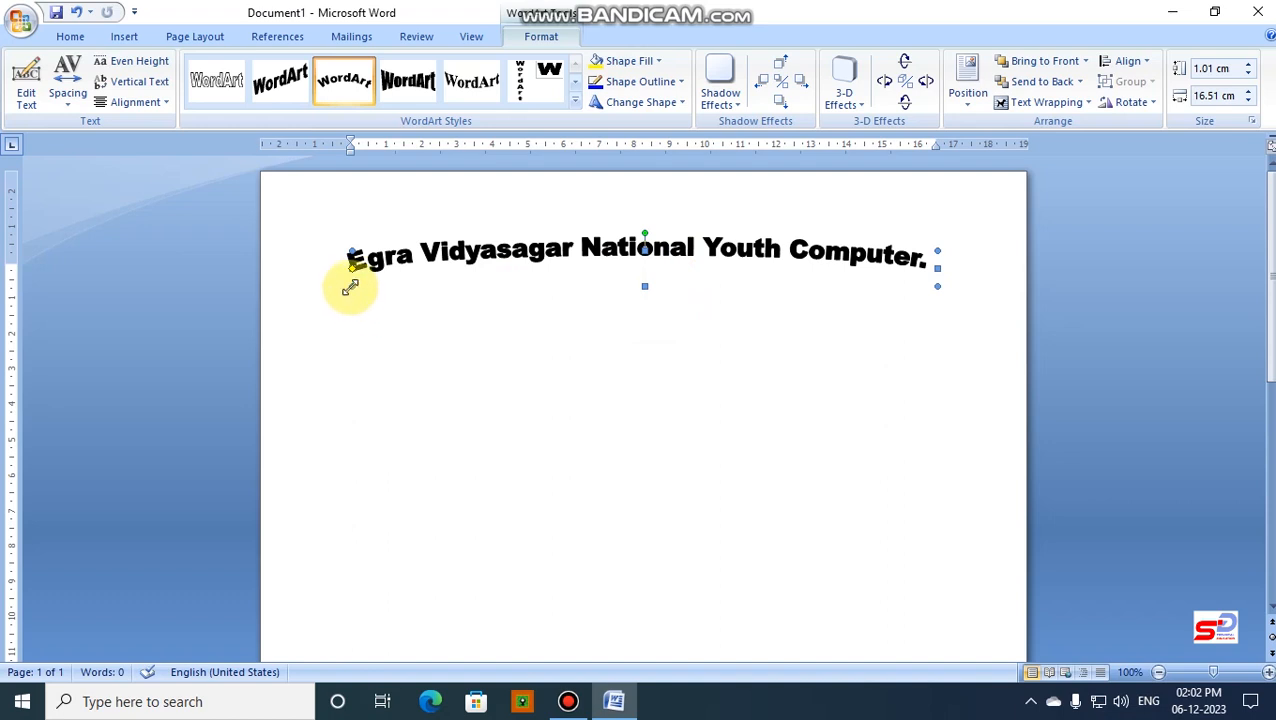
Stretch the WordArt heading downward to a height of about 10.4 cm so its text forms a tall arch
{"action": "left_click_drag", "start_coordinate": [349, 287], "coordinate": [347, 616]}
{"action": "scroll", "coordinate": [588, 521], "scroll_direction": "down", "scroll_amount": 3}
{"action": "scroll", "coordinate": [592, 516], "scroll_direction": "up", "scroll_amount": 3}
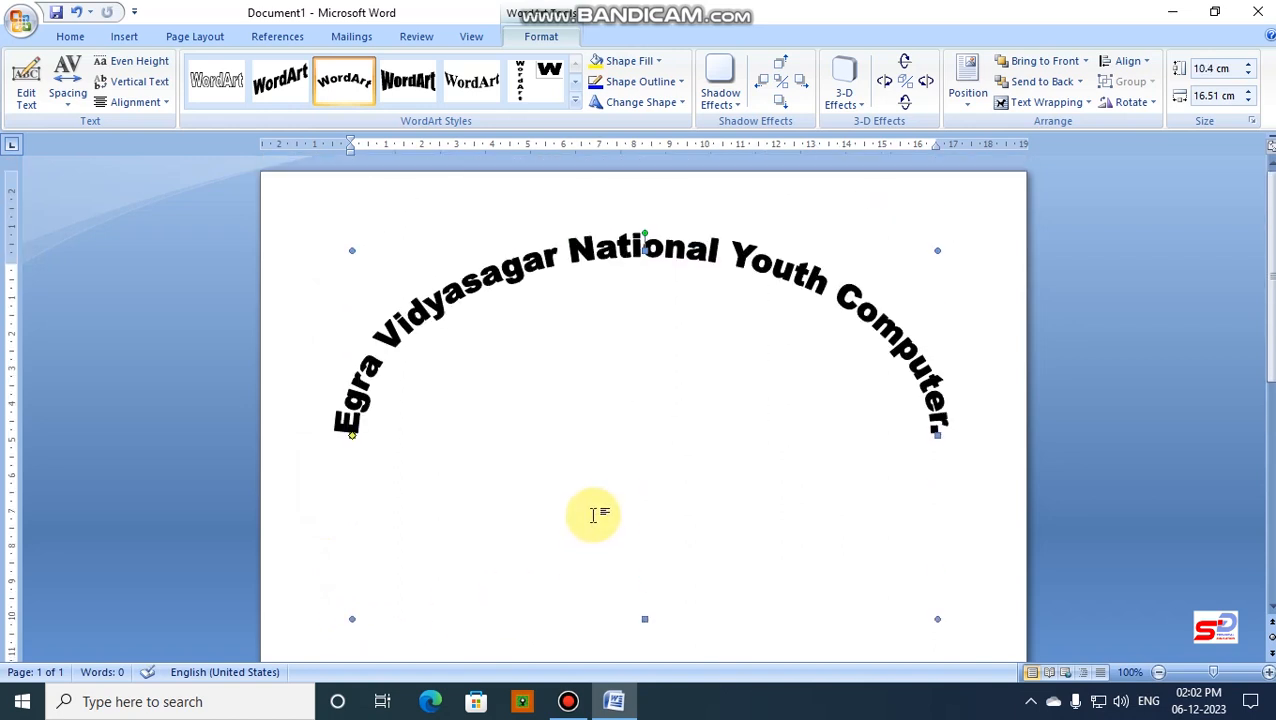
{"action": "scroll", "coordinate": [740, 586], "scroll_direction": "down", "scroll_amount": 1}
{"action": "left_click", "coordinate": [730, 597]}
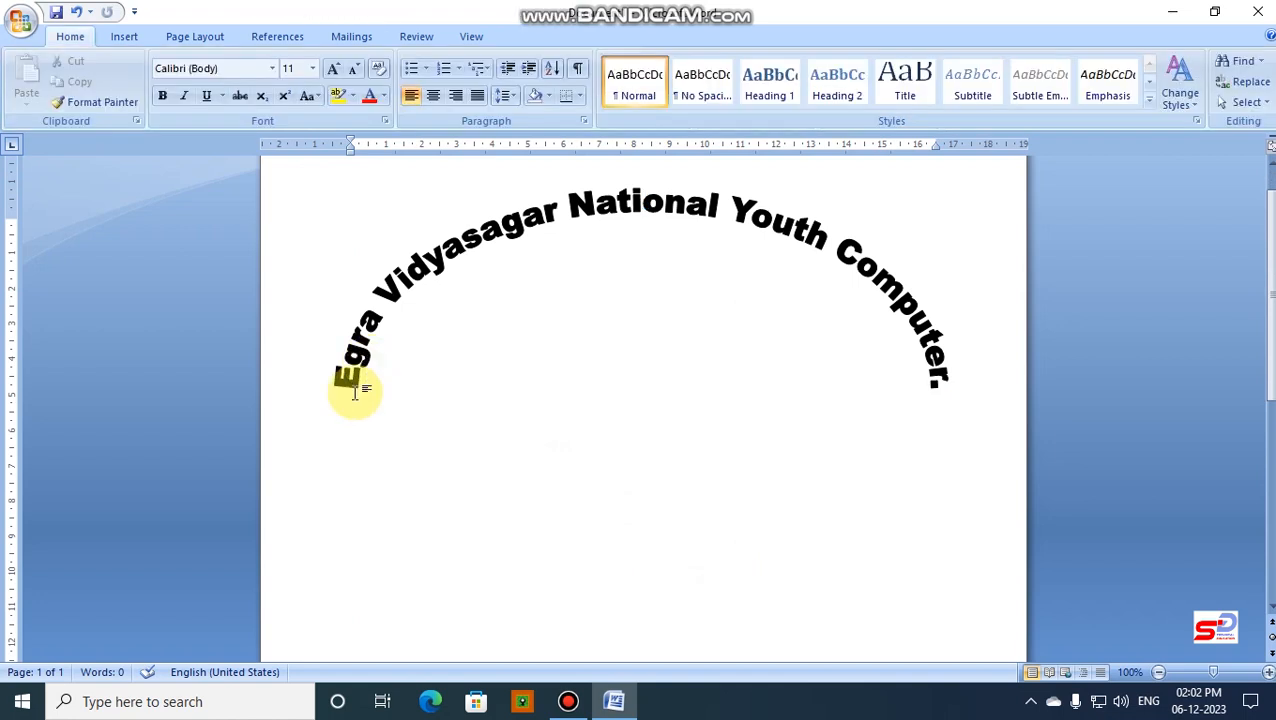
{"action": "scroll", "coordinate": [550, 380], "scroll_direction": "up", "scroll_amount": 1}
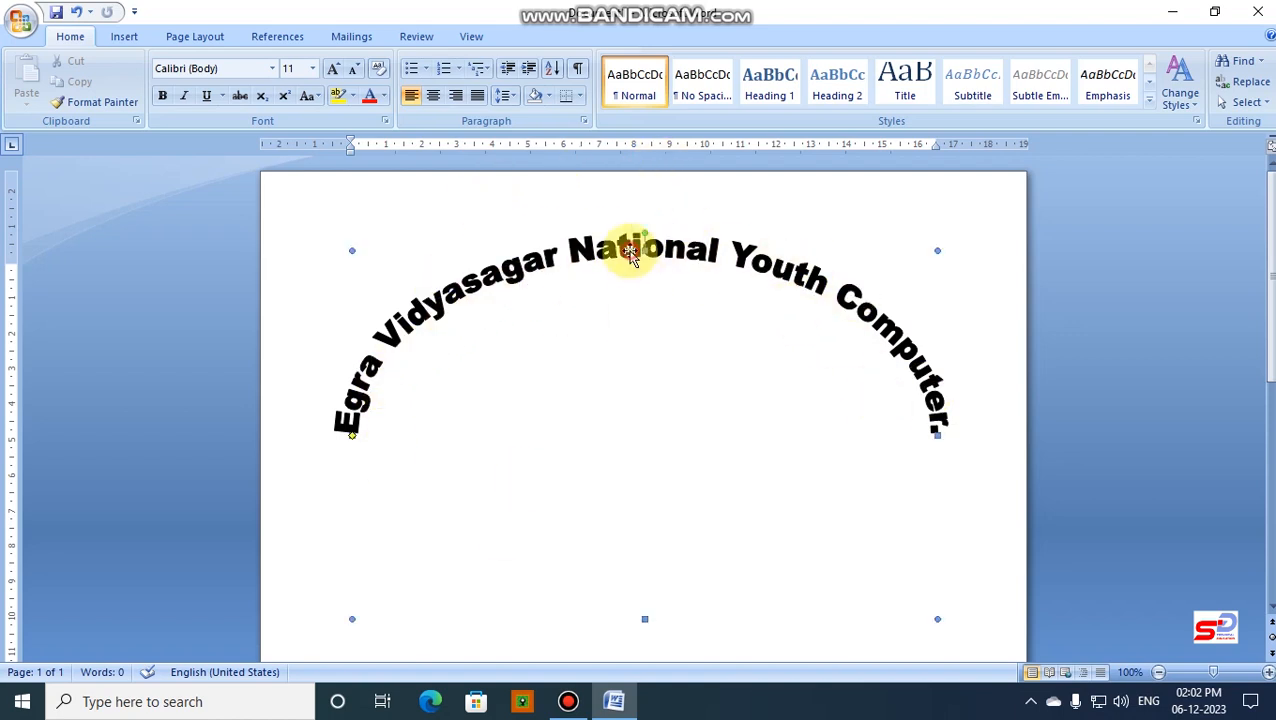
{"action": "left_click", "coordinate": [630, 255]}
{"action": "left_click", "coordinate": [540, 37]}
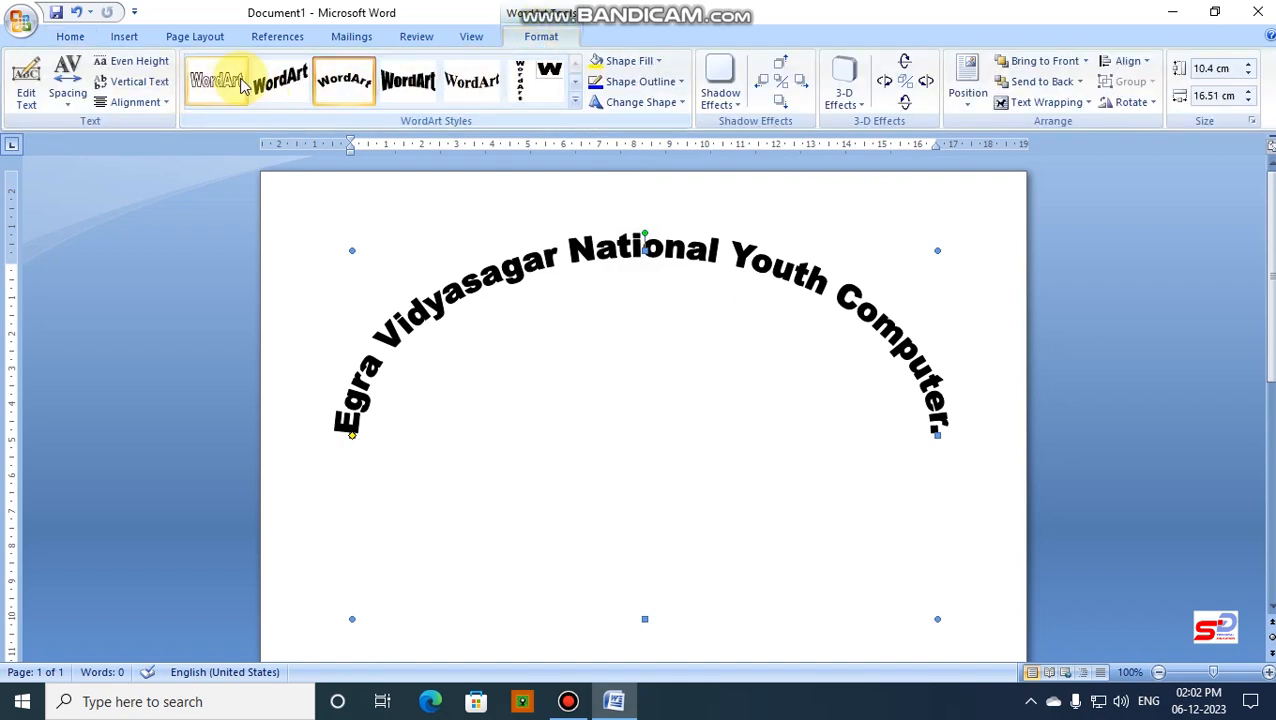
{"action": "left_click", "coordinate": [575, 101]}
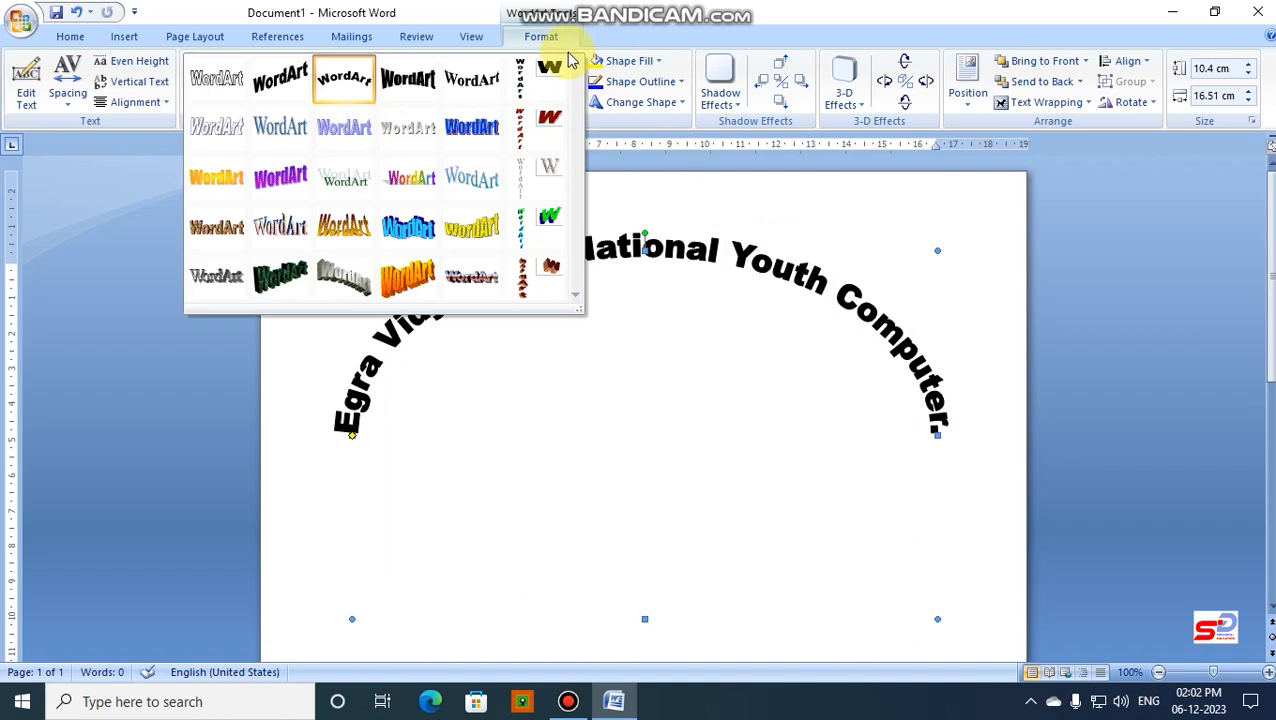
{"action": "left_click", "coordinate": [757, 512]}
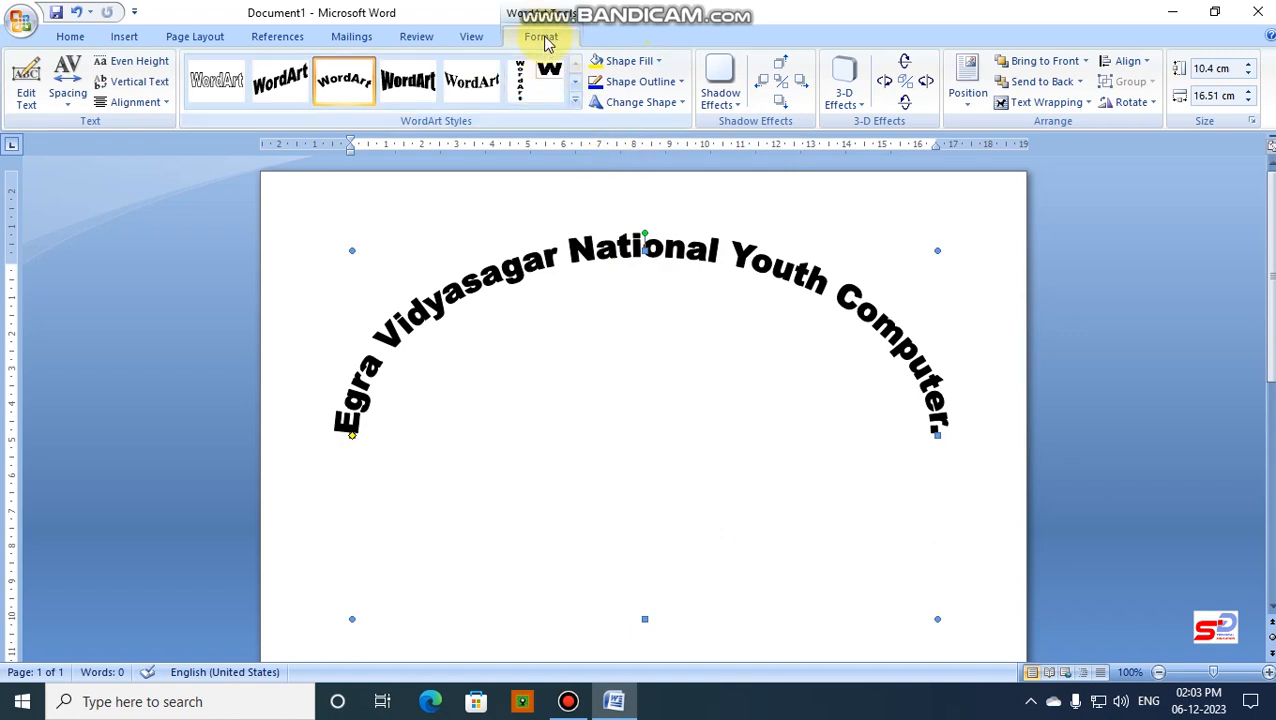
Fill the WordArt heading's letters with standard yellow and give them a standard red outline
{"action": "left_click", "coordinate": [659, 62]}
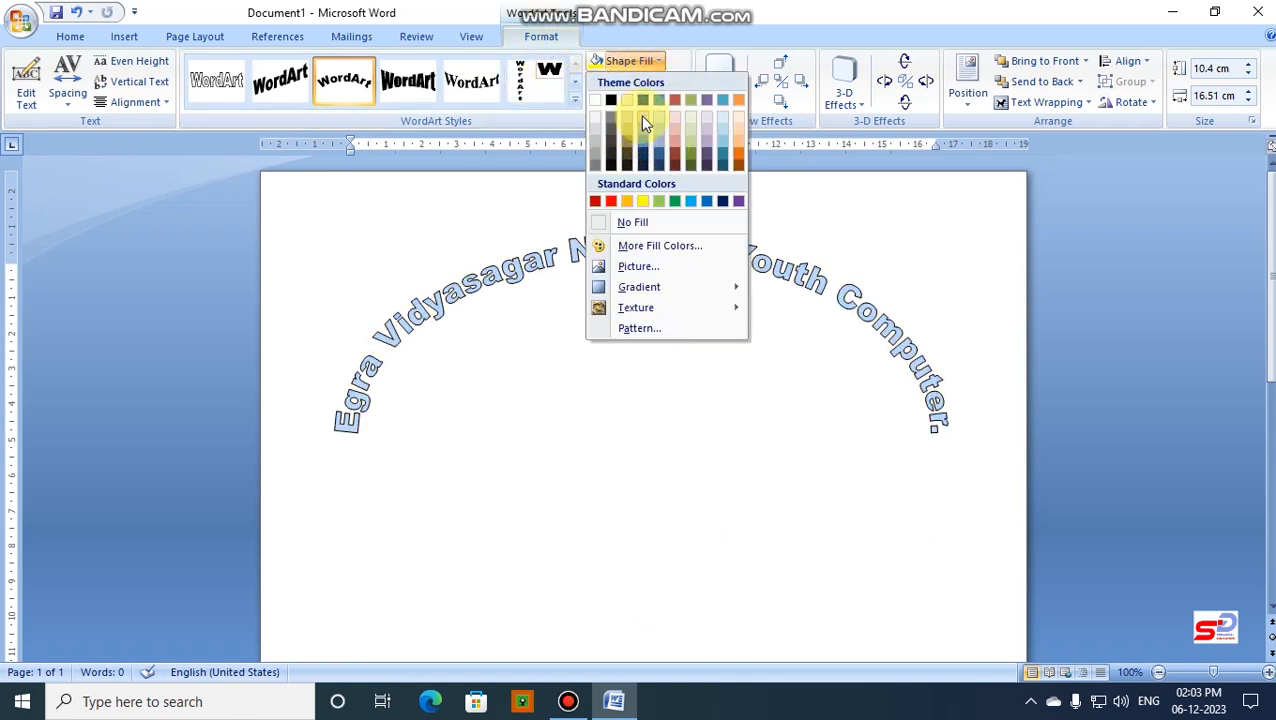
{"action": "left_click", "coordinate": [645, 201]}
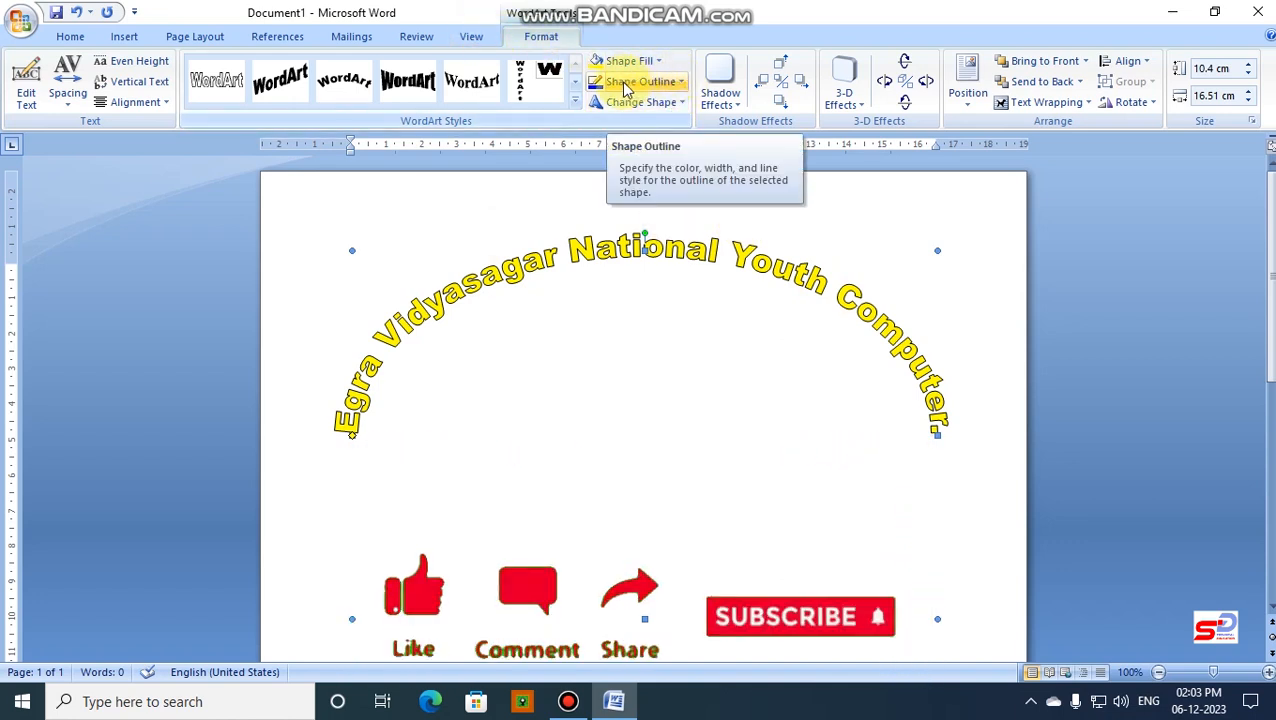
{"action": "left_click", "coordinate": [676, 86]}
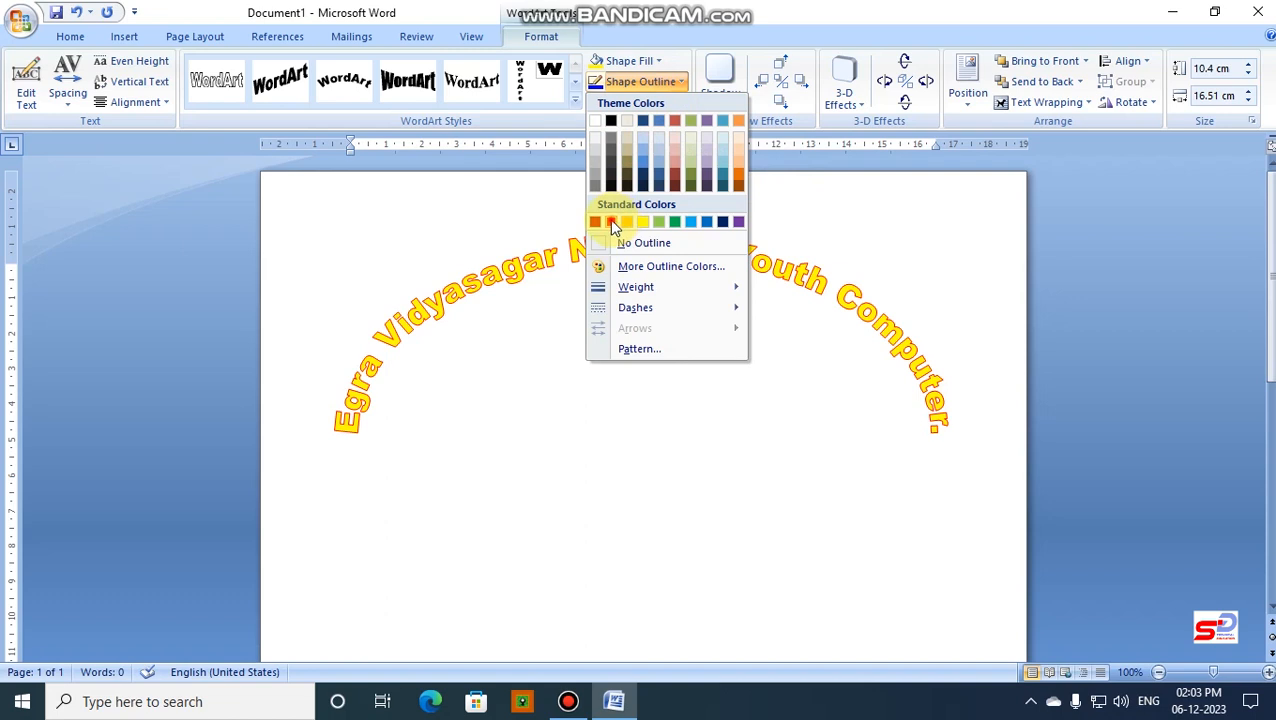
{"action": "left_click", "coordinate": [612, 222]}
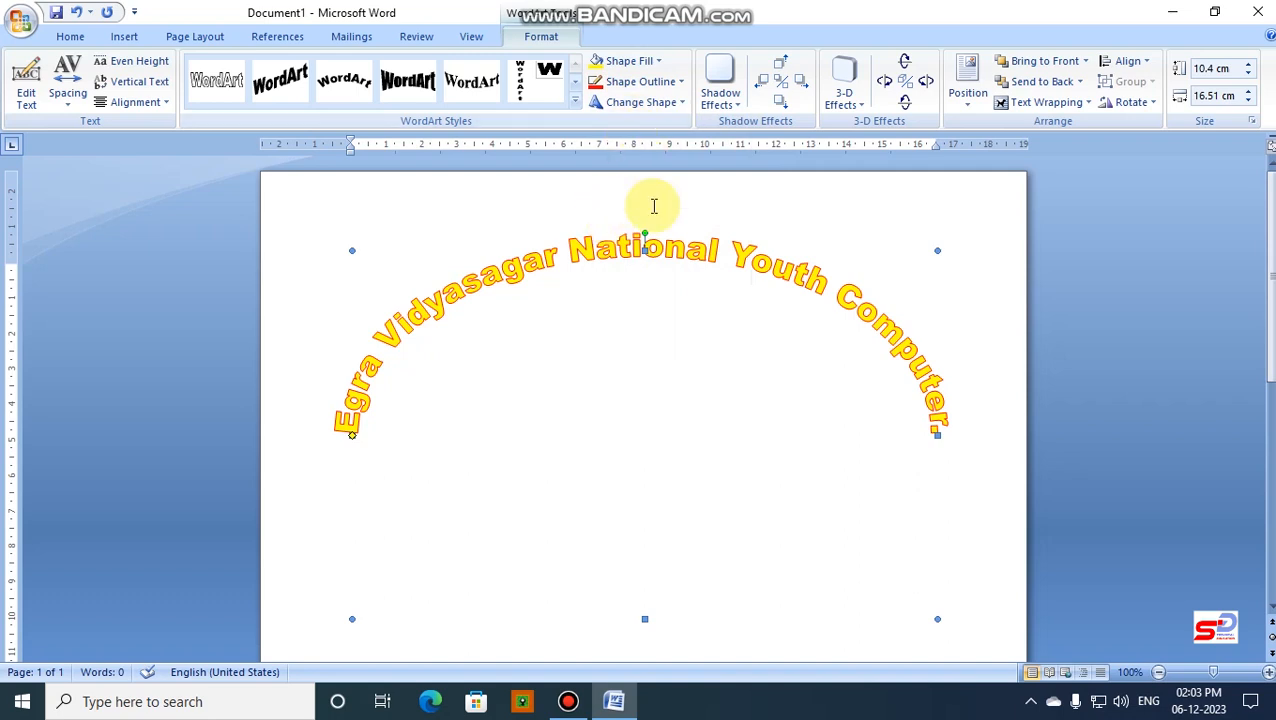
Apply the upward arch Follow Path shape to the WordArt heading
{"action": "left_click", "coordinate": [684, 104]}
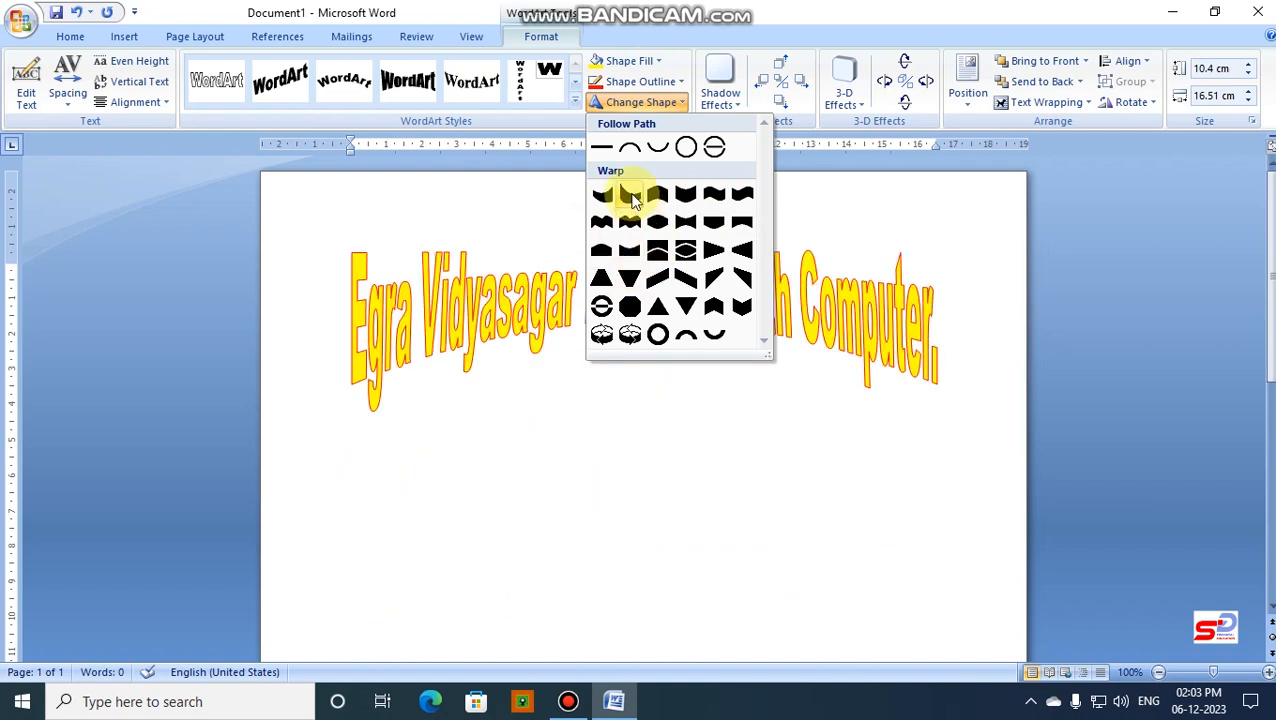
{"action": "left_click", "coordinate": [627, 149]}
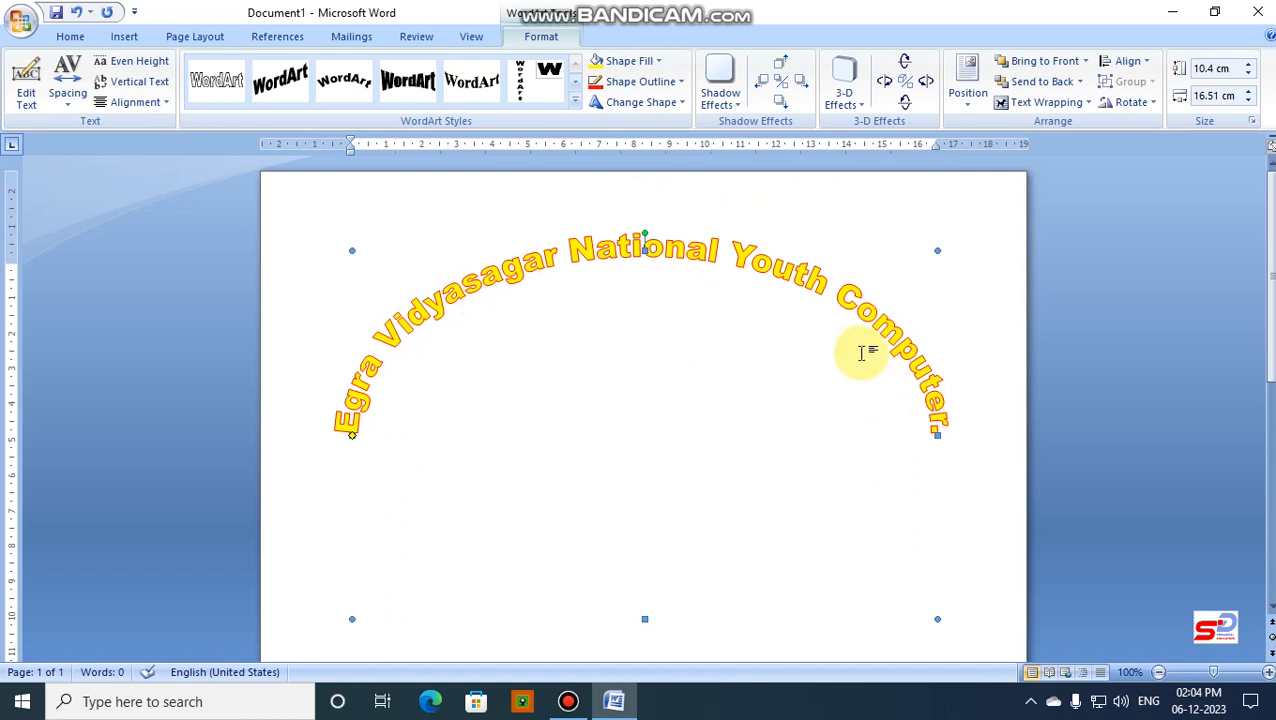
Look over the arched WordArt heading's layout on the page and deselect it
{"action": "scroll", "coordinate": [860, 352], "scroll_direction": "down", "scroll_amount": 3}
{"action": "scroll", "coordinate": [860, 352], "scroll_direction": "up", "scroll_amount": 2}
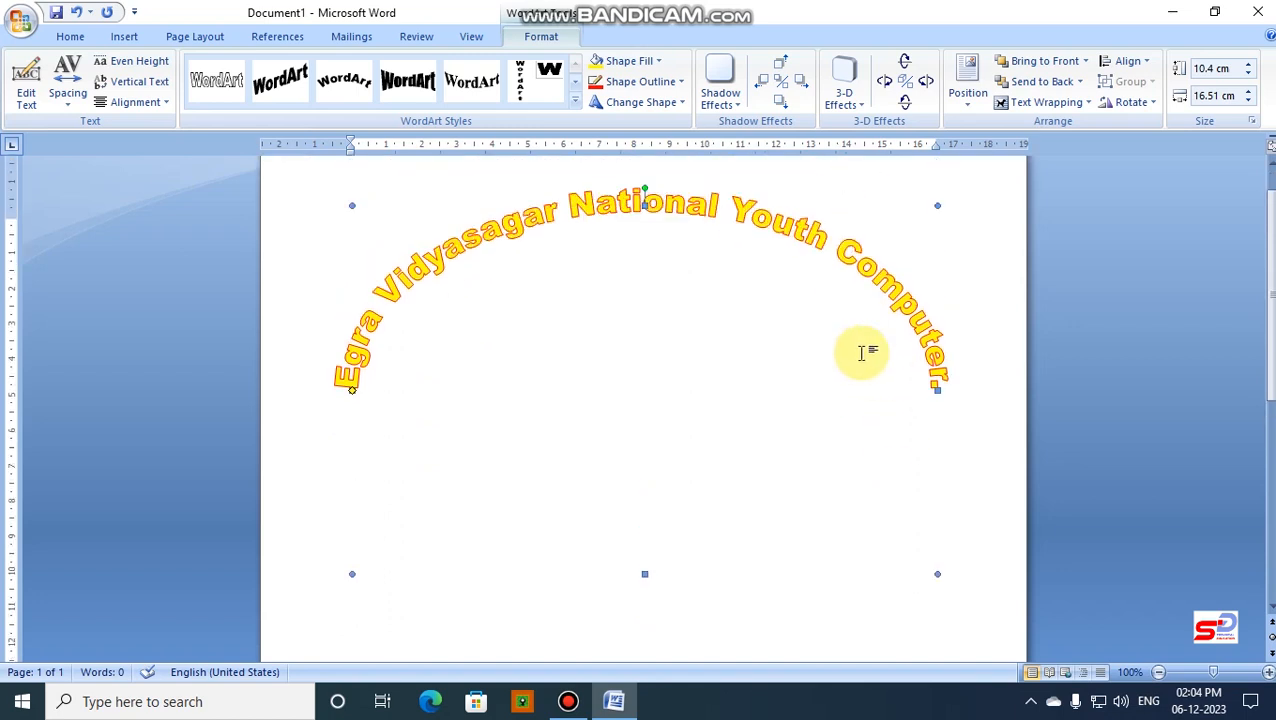
{"action": "scroll", "coordinate": [860, 352], "scroll_direction": "up", "scroll_amount": 1}
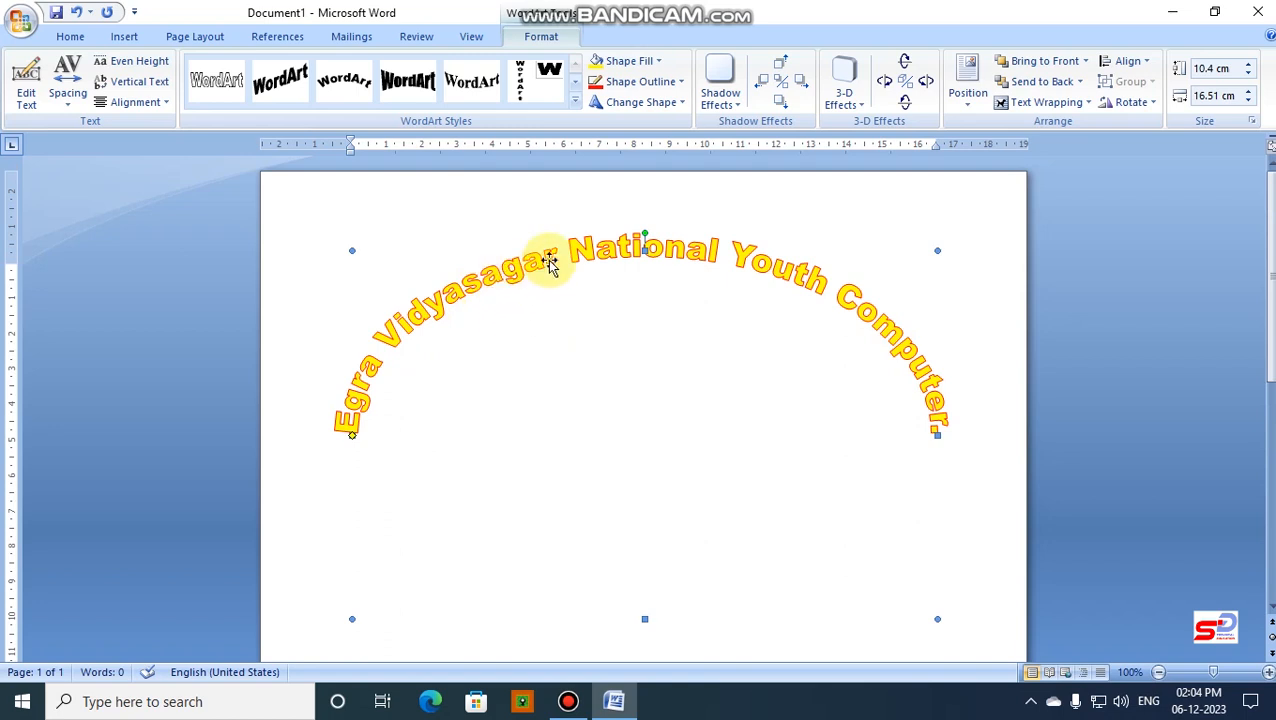
{"action": "scroll", "coordinate": [782, 318], "scroll_direction": "down", "scroll_amount": 2}
{"action": "scroll", "coordinate": [782, 318], "scroll_direction": "up", "scroll_amount": 2}
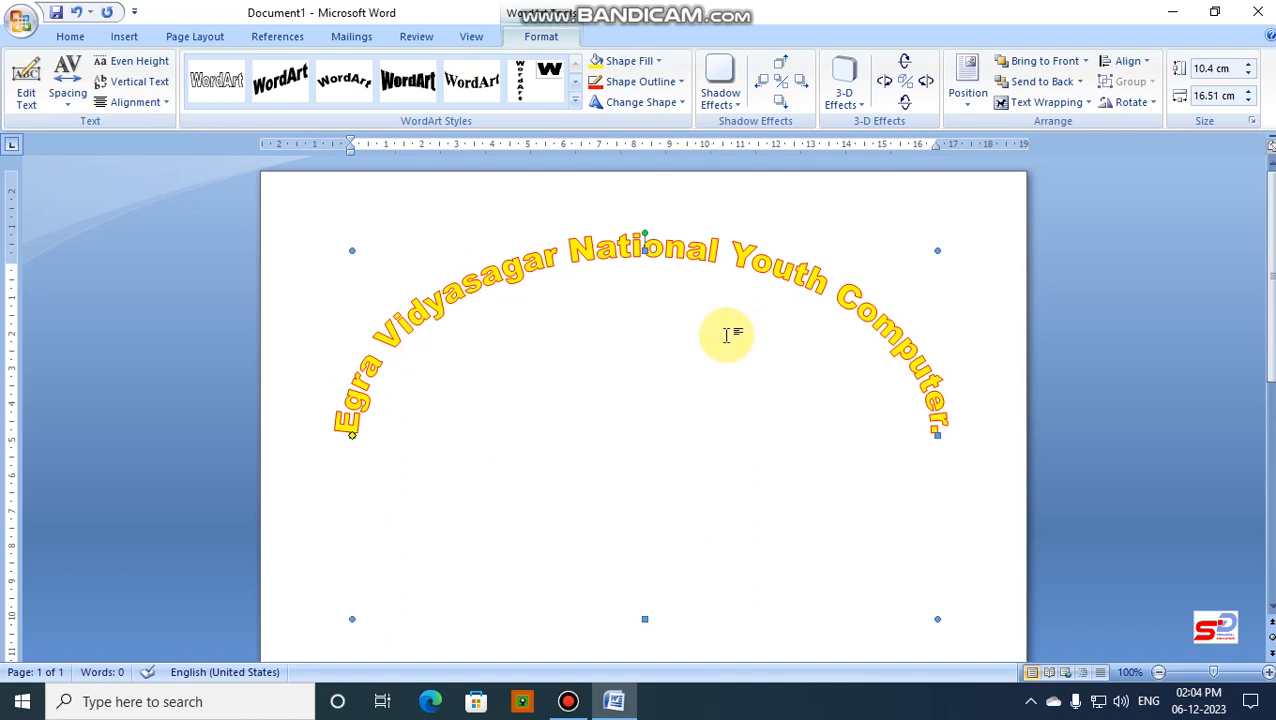
{"action": "scroll", "coordinate": [712, 373], "scroll_direction": "down", "scroll_amount": 2}
{"action": "scroll", "coordinate": [712, 373], "scroll_direction": "up", "scroll_amount": 1}
{"action": "scroll", "coordinate": [583, 230], "scroll_direction": "up", "scroll_amount": 1}
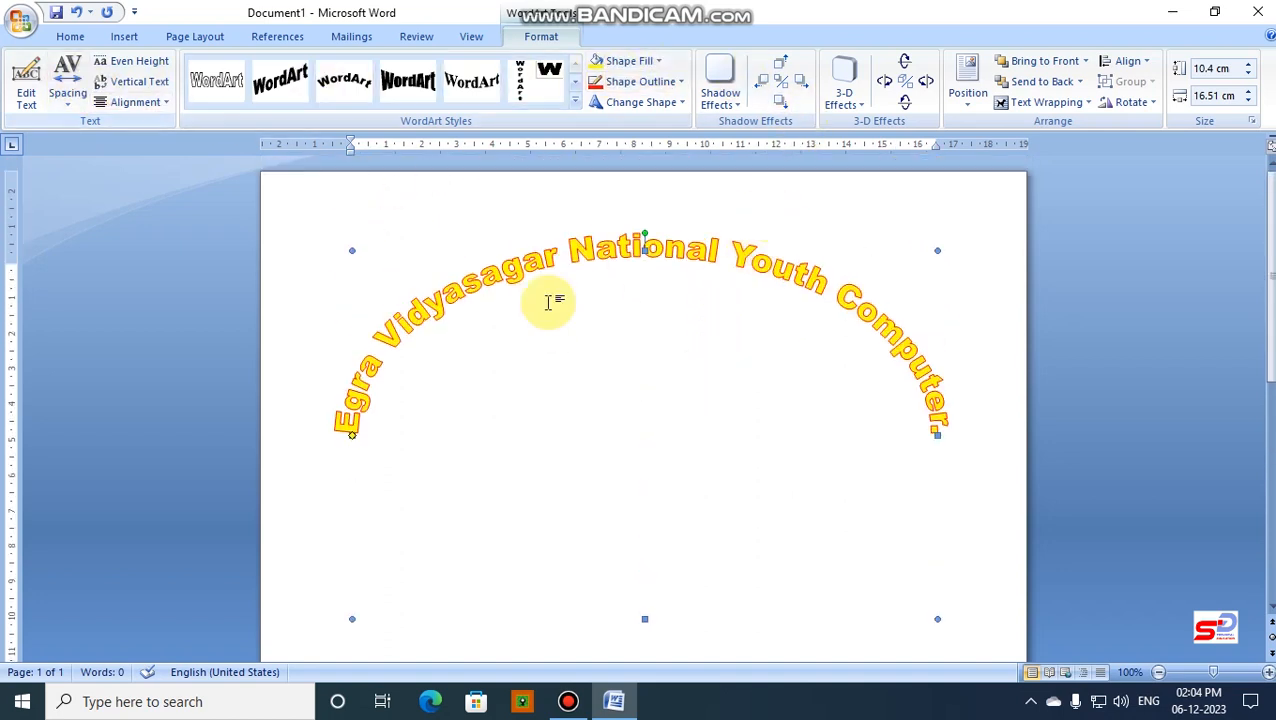
{"action": "scroll", "coordinate": [732, 468], "scroll_direction": "down", "scroll_amount": 3}
{"action": "scroll", "coordinate": [740, 590], "scroll_direction": "up", "scroll_amount": 3}
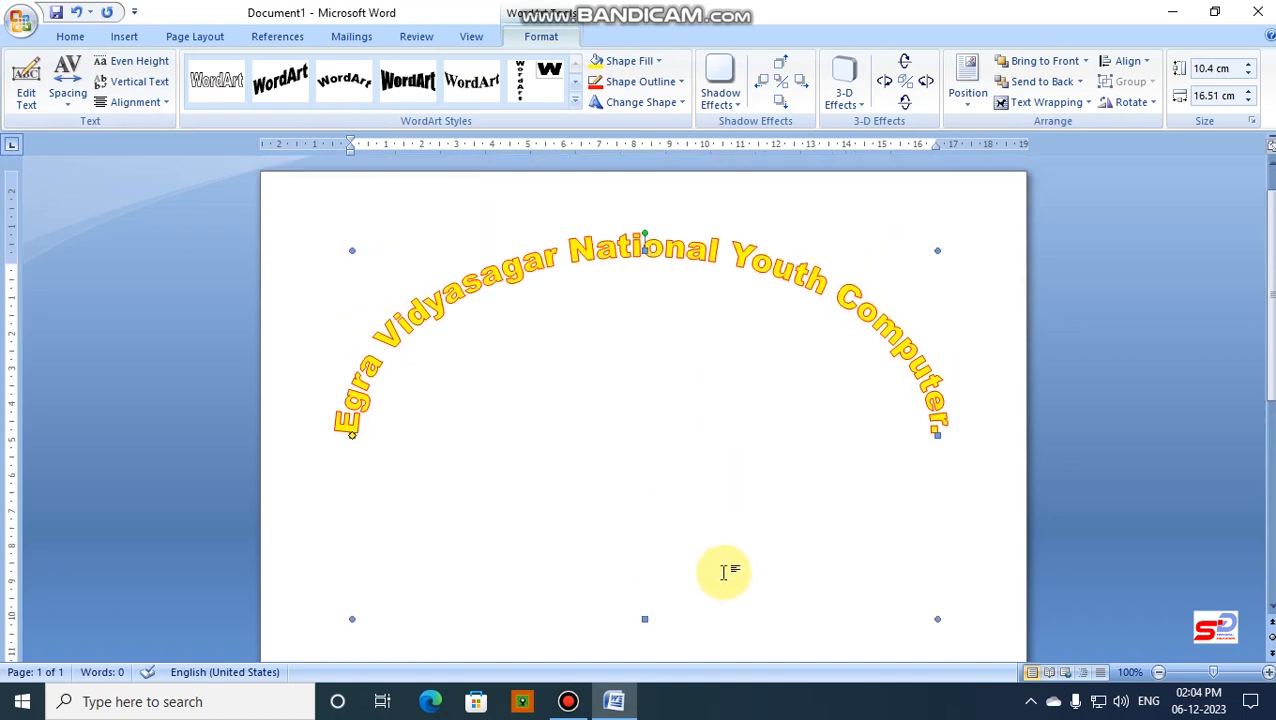
{"action": "left_click", "coordinate": [763, 619]}
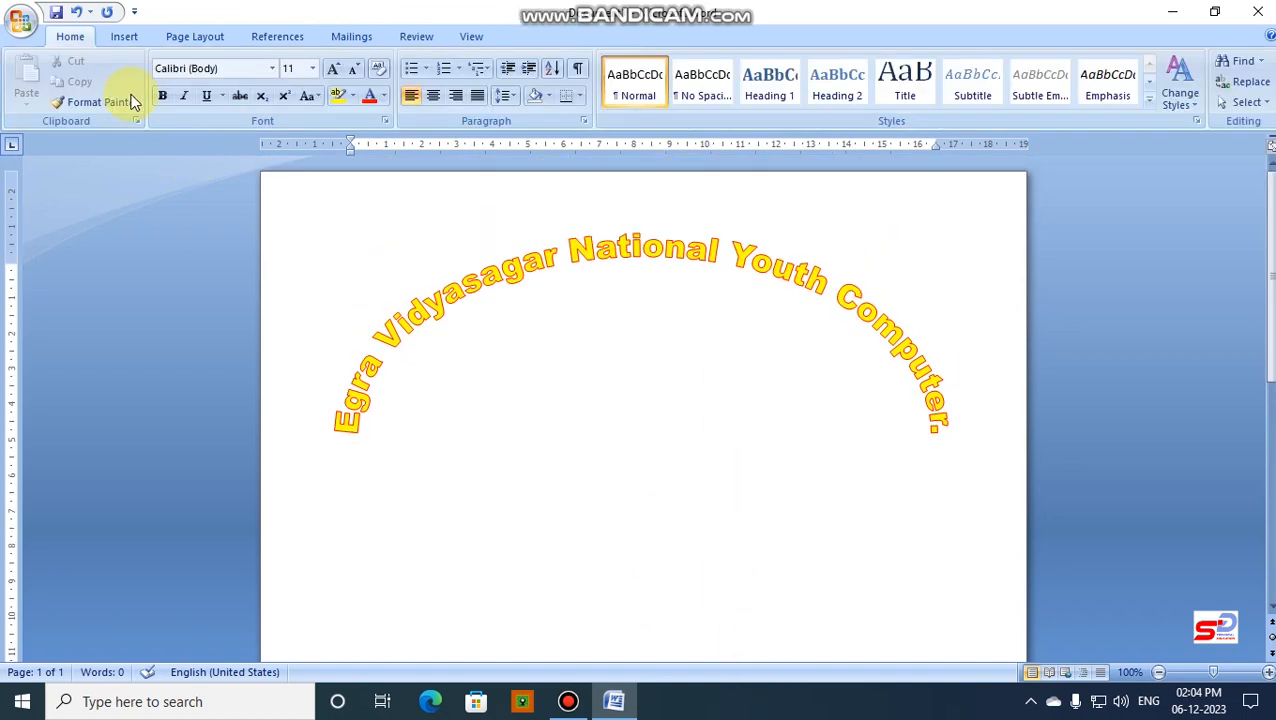